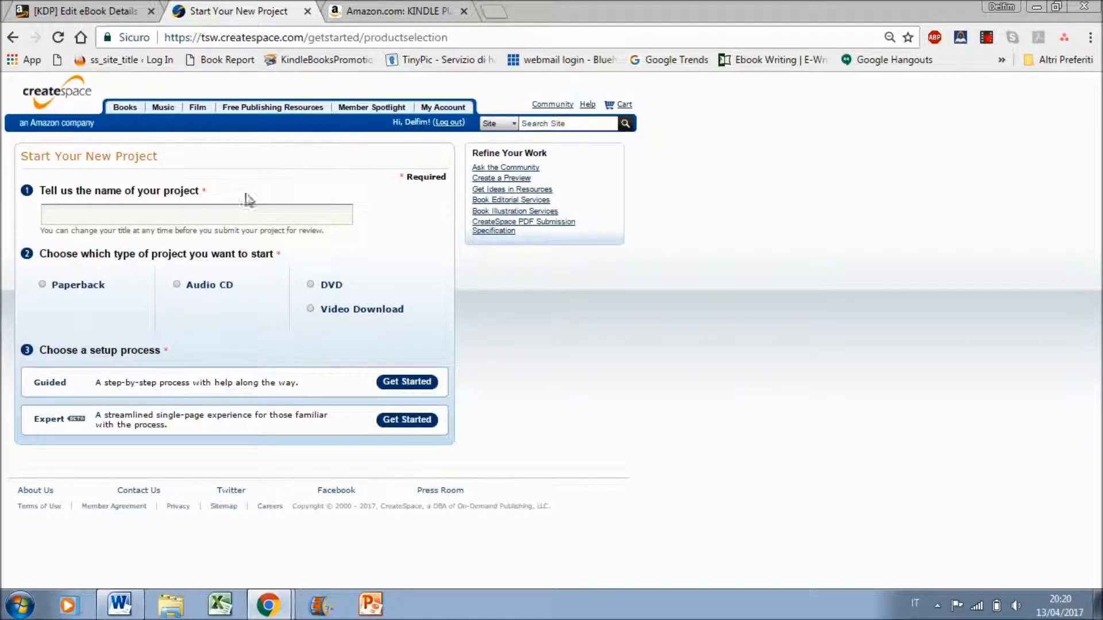
# Name the new CreateSpace project "Kindle Publishing"
pyautogui.click(204, 212)
pyautogui.write('Kindle')
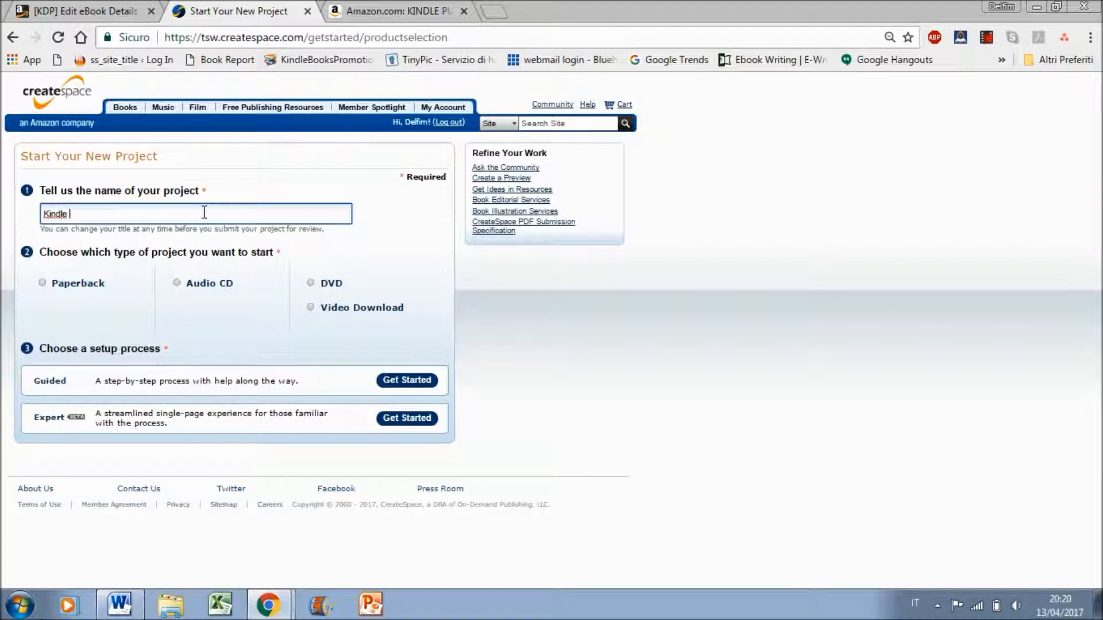
pyautogui.write(' Publishing')
# Examine the Kindle Publishing book's Amazon listing and read through its Look Inside preview
pyautogui.click(402, 11)
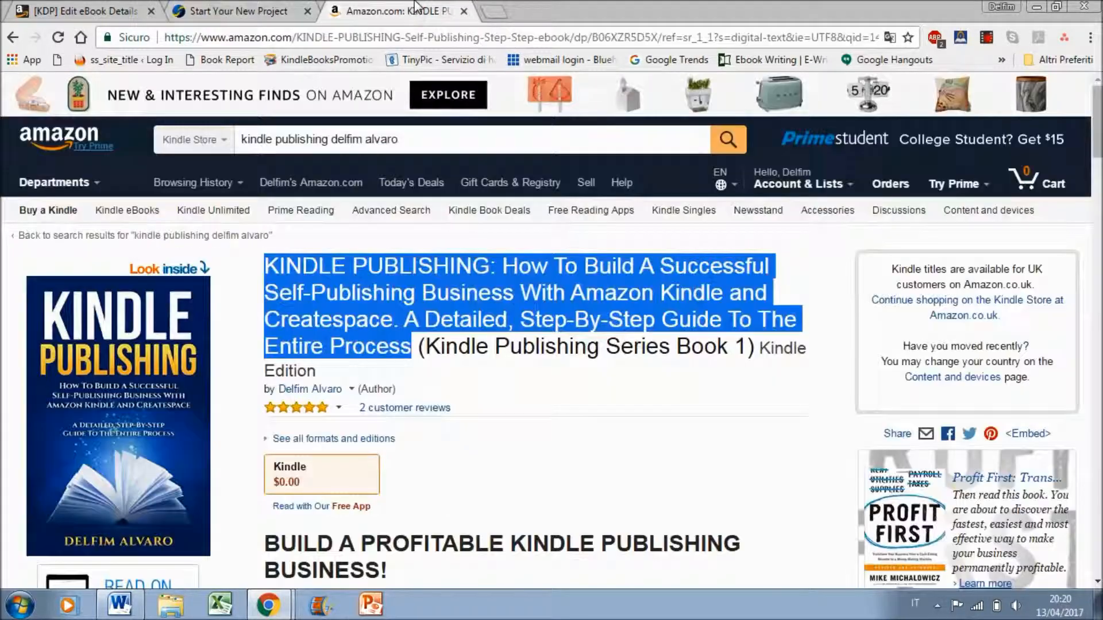
pyautogui.click(571, 402)
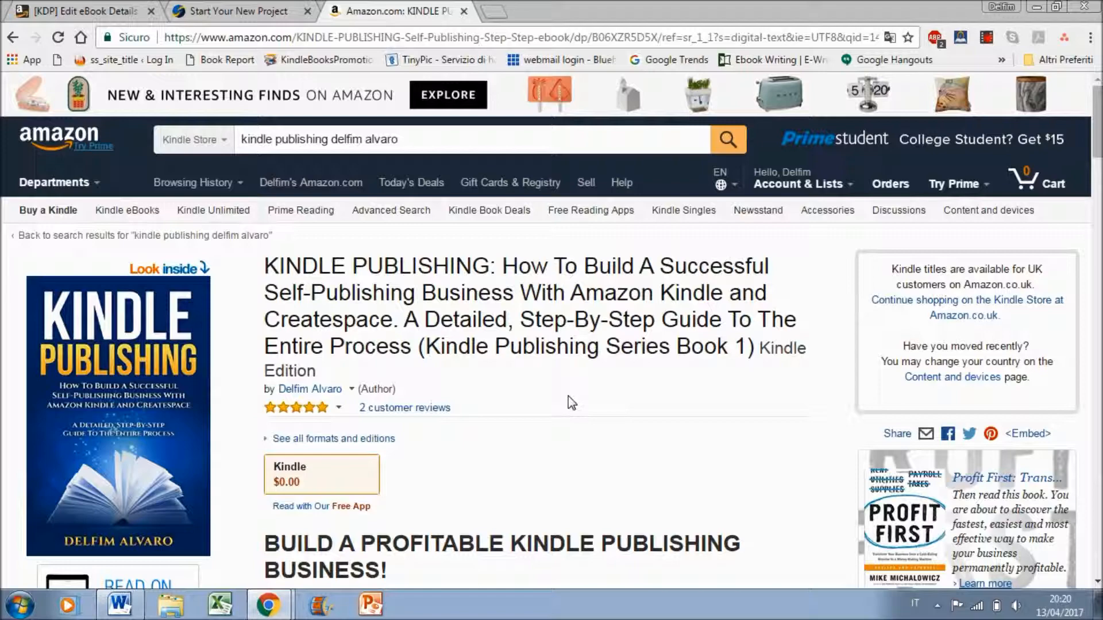
pyautogui.click(145, 366)
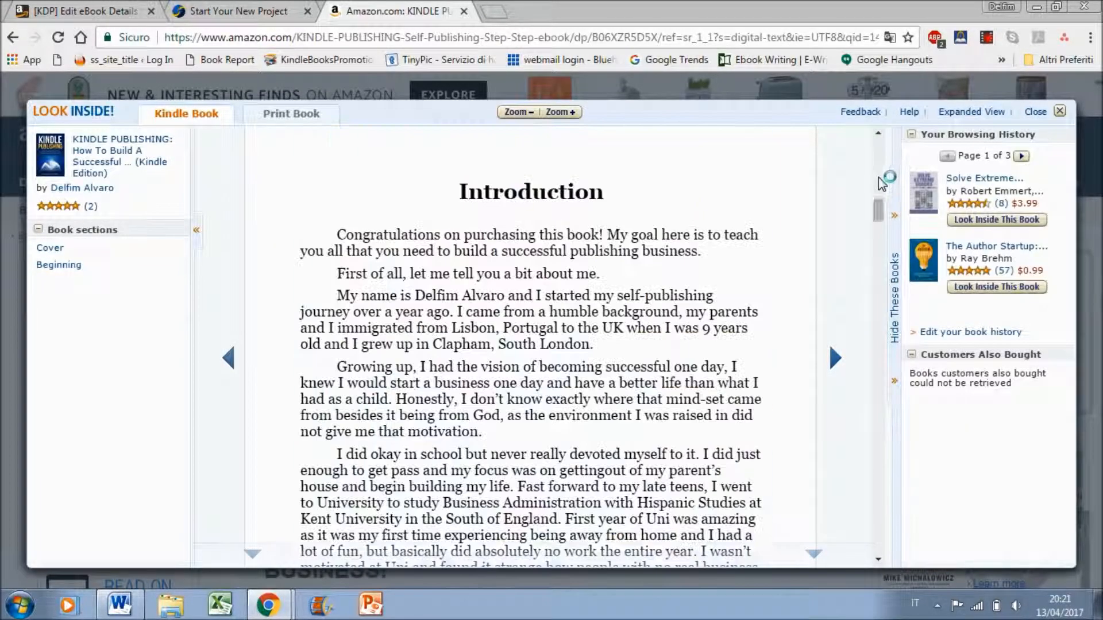
pyautogui.moveTo(883, 215); pyautogui.dragTo(885, 396)
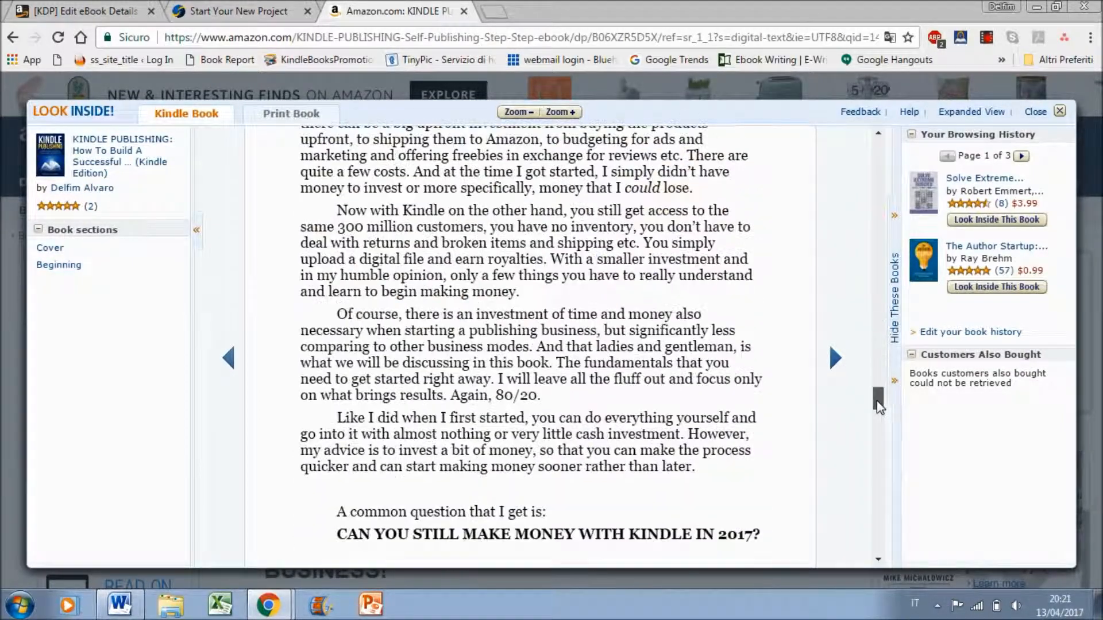
pyautogui.click(3, 441)
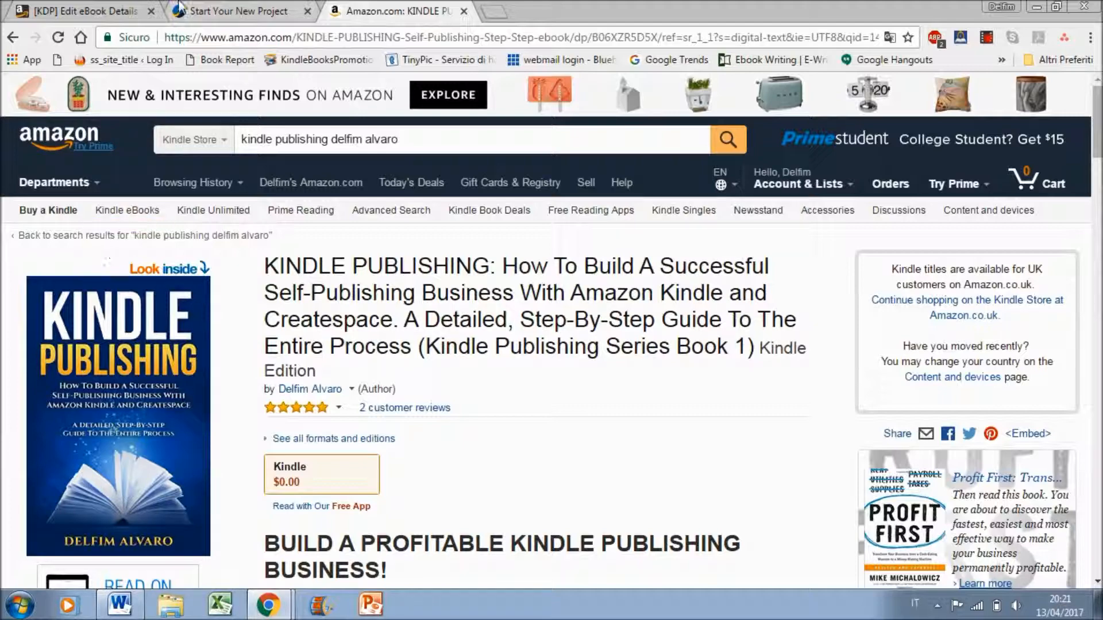
# Return to the new project page, set the project type to Paperback and start the Guided setup process
pyautogui.click(275, 8)
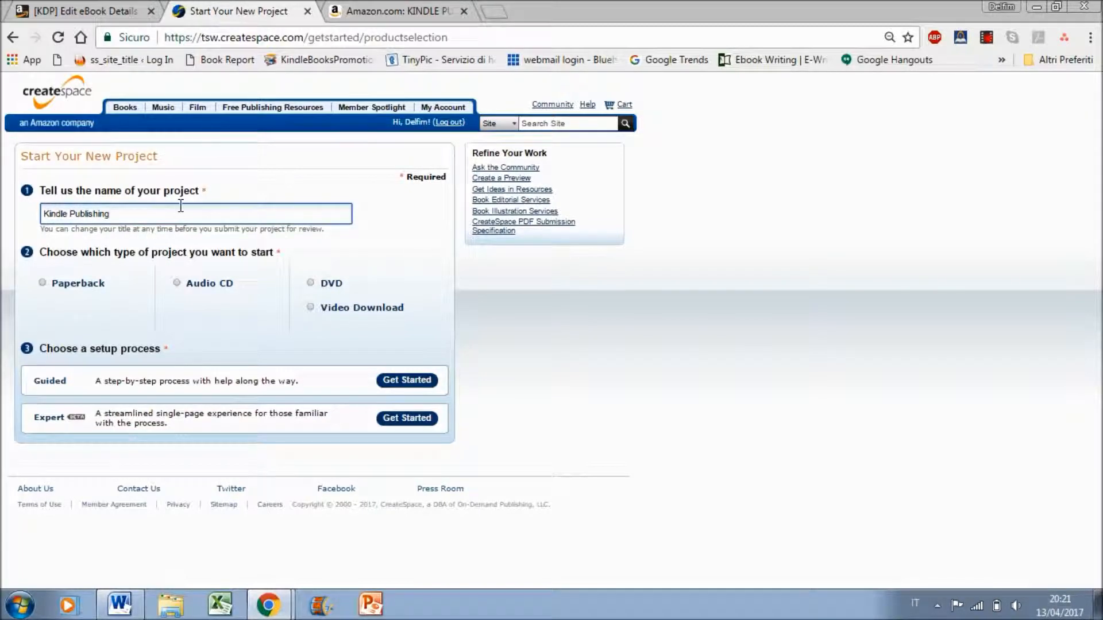
pyautogui.click(73, 294)
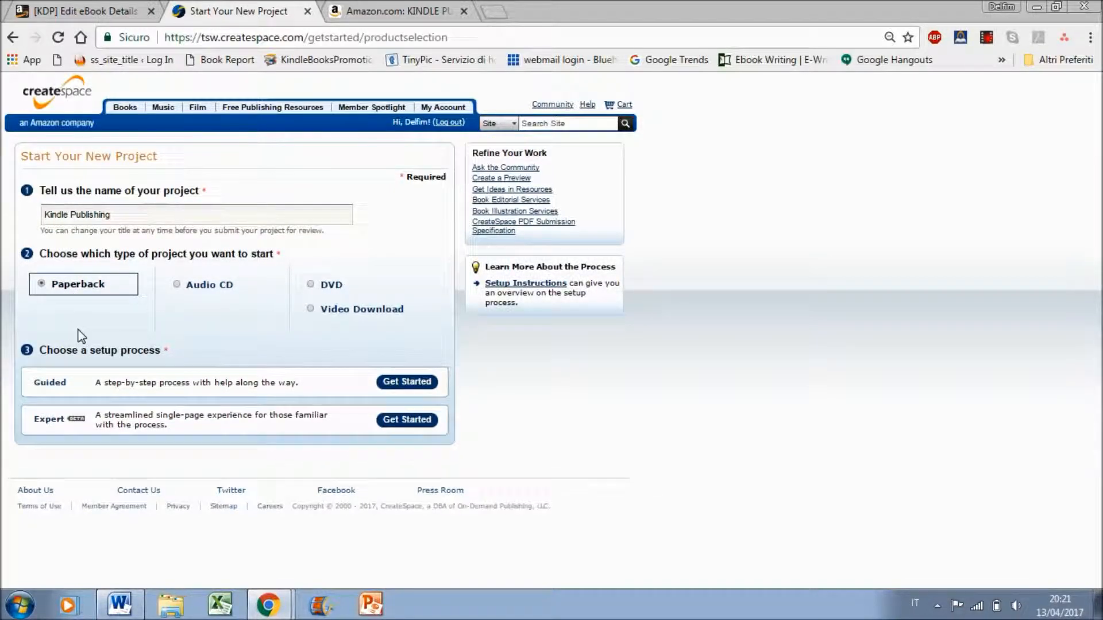
pyautogui.click(411, 381)
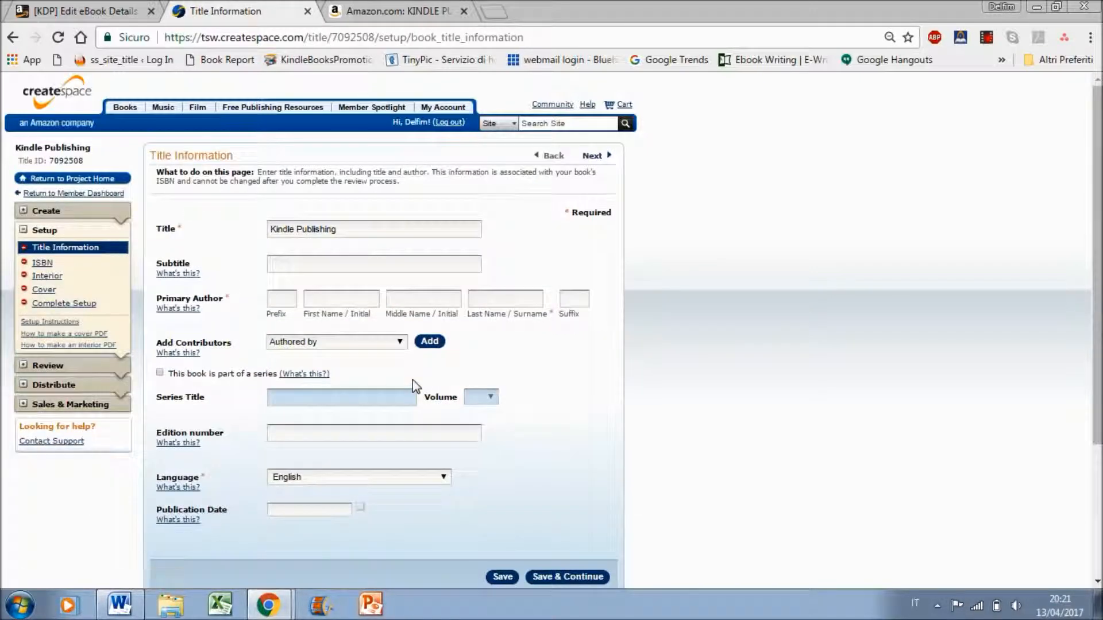
# Replace the book title with the full title copied from the Amazon listing, from "KINDLE PUBLISHING: How To Build" through "Entire Process"
pyautogui.click(378, 231)
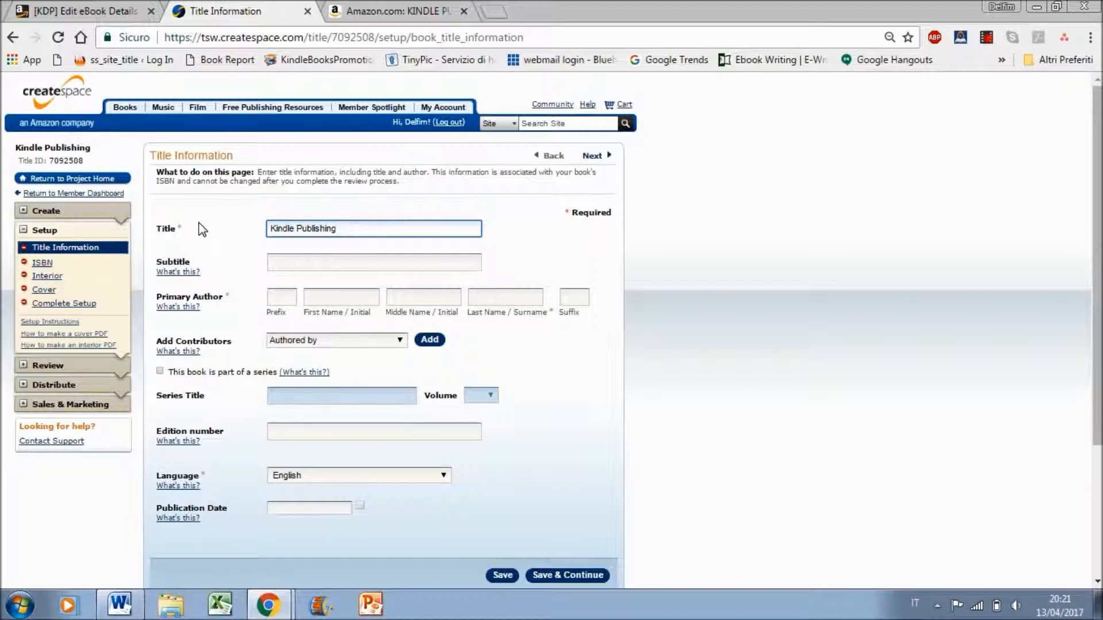
pyautogui.click(396, 11)
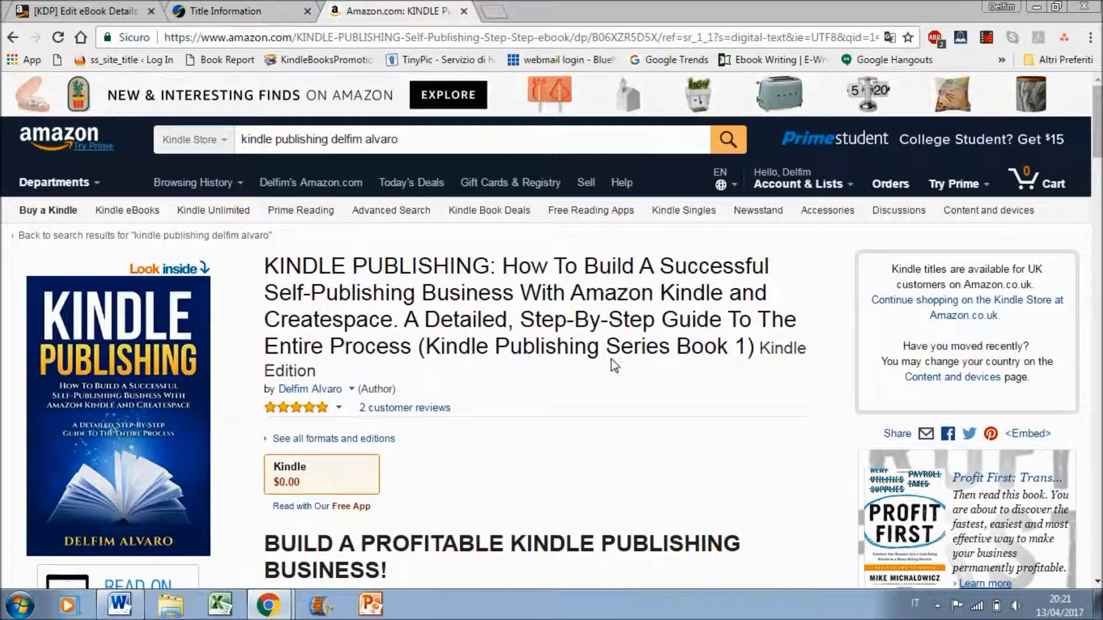
pyautogui.moveTo(265, 266); pyautogui.dragTo(413, 350)
pyautogui.click(251, 5)
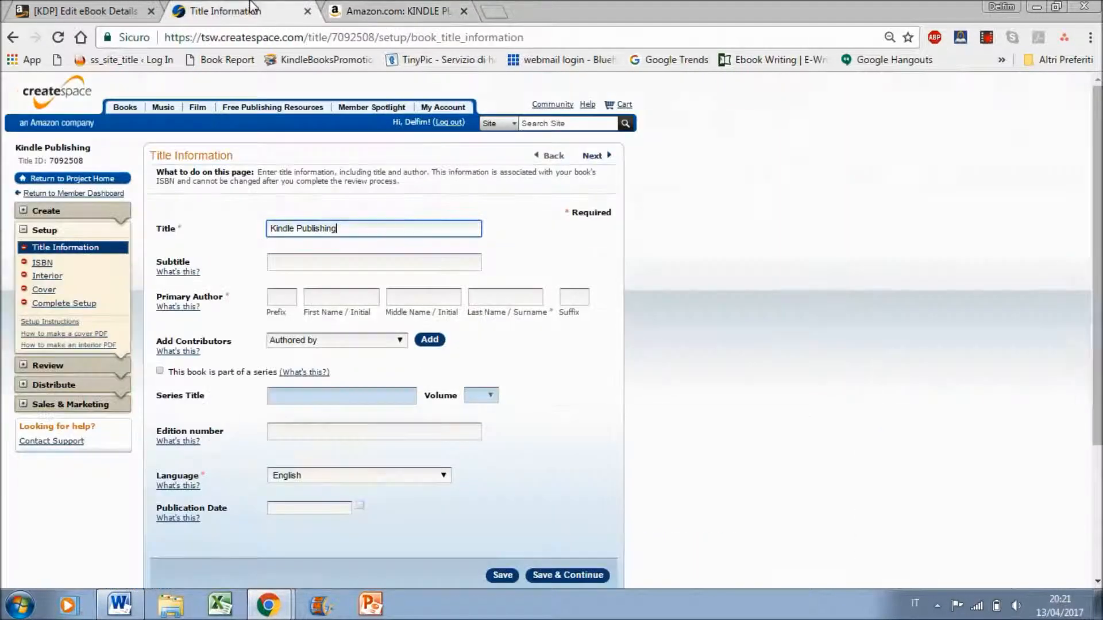
pyautogui.hotkey('ctrl', 'a')
pyautogui.hotkey('ctrl', 'v')
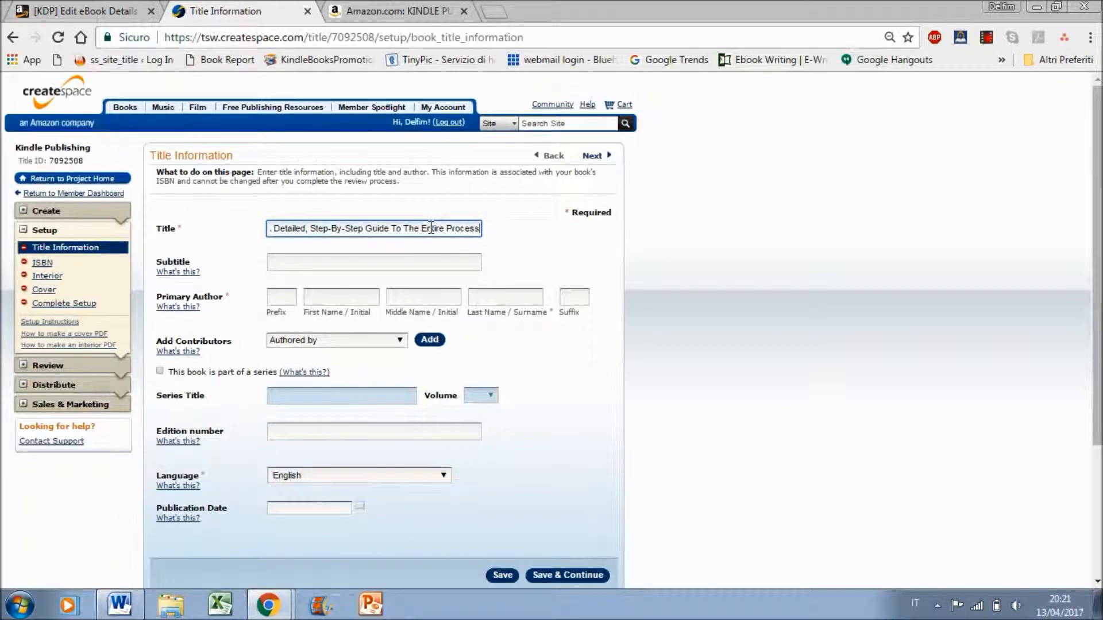
# Compare the pasted title with the Amazon listing and read it through to its end, including the subtitle wording
pyautogui.click(402, 10)
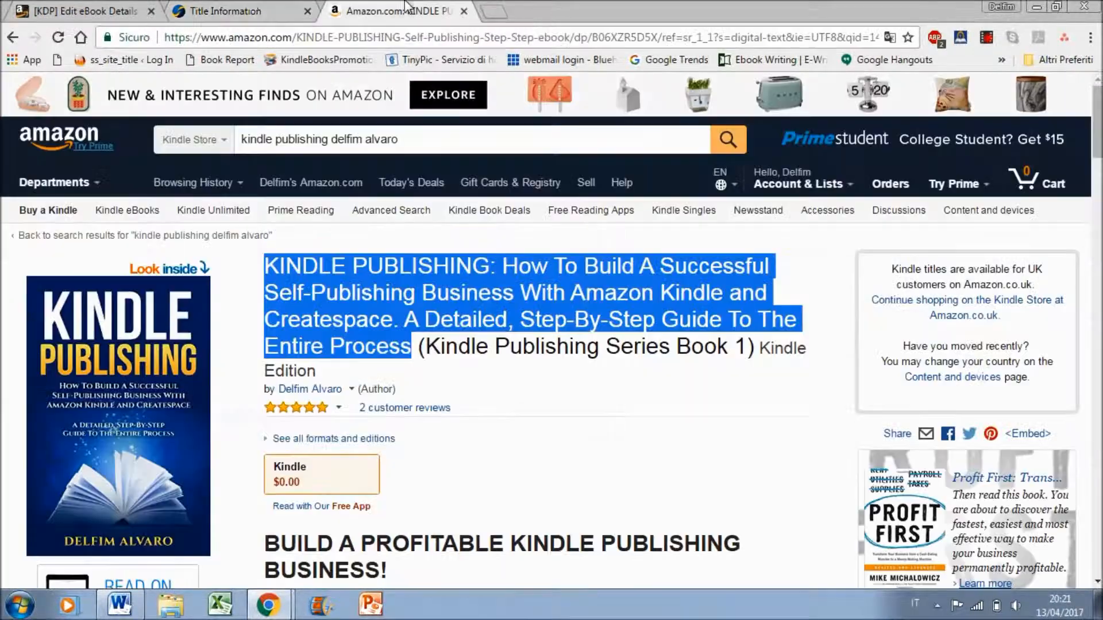
pyautogui.click(247, 8)
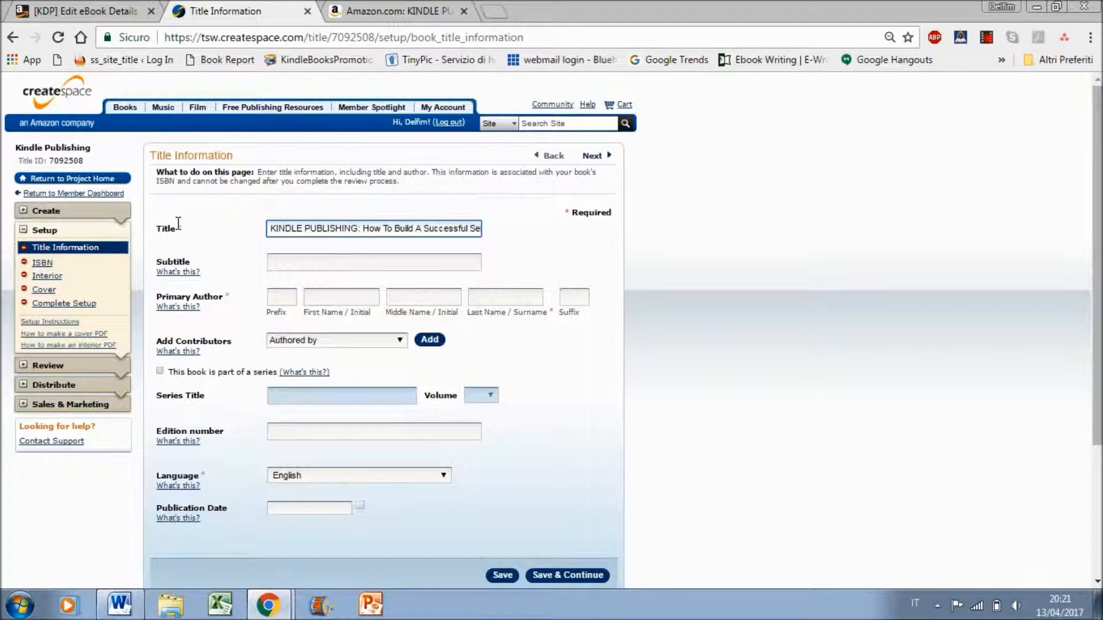
pyautogui.click(294, 268)
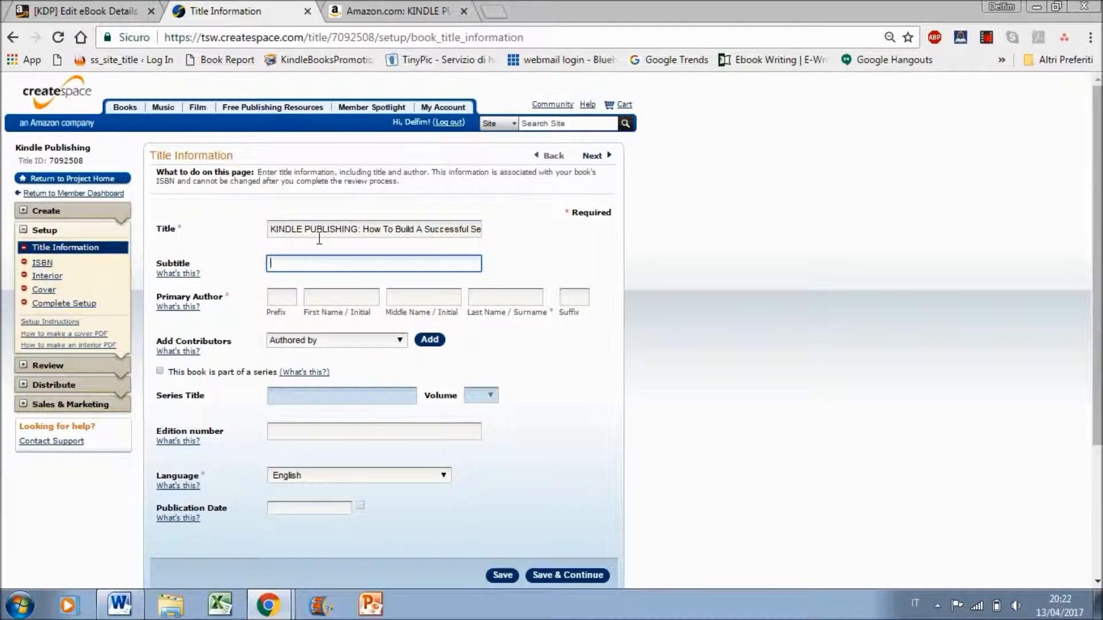
pyautogui.click(371, 233)
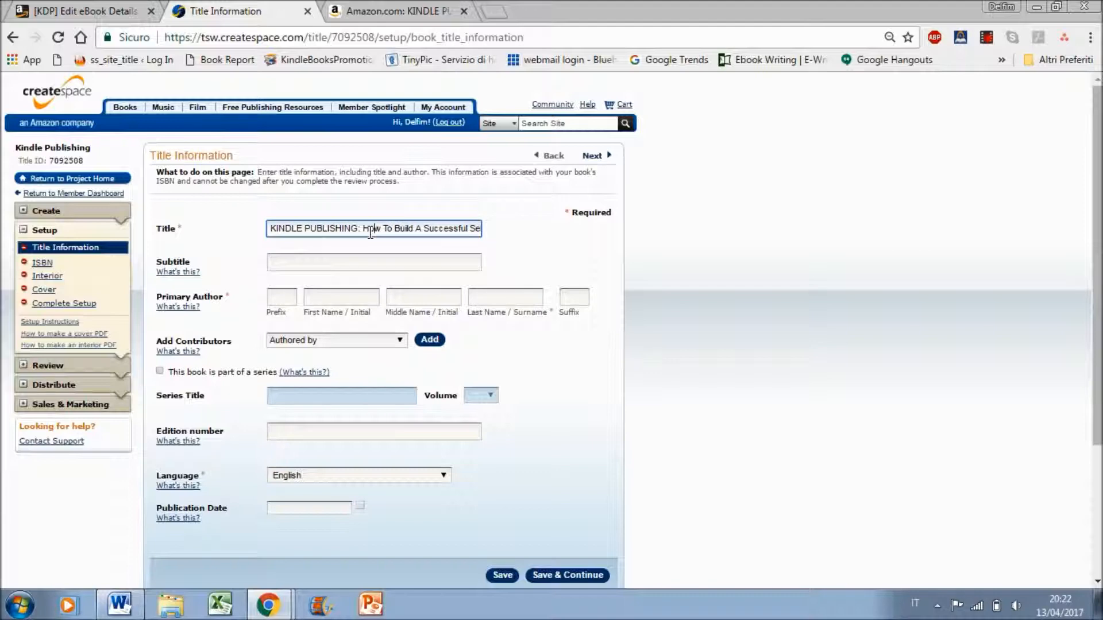
pyautogui.press('Right')
pyautogui.press('Right')
pyautogui.press('Right')
pyautogui.press('Right')
pyautogui.press('Right')
pyautogui.press('Right')
pyautogui.press('Right')
pyautogui.press('Right')
pyautogui.press('Right')
pyautogui.press('Right')
pyautogui.press('Right')
pyautogui.press('Right')
pyautogui.press('Right')
pyautogui.press('Right')
pyautogui.press('Right')
pyautogui.press('Right')
pyautogui.press('Right')
pyautogui.press('Right')
pyautogui.press('Right')
pyautogui.press('Right')
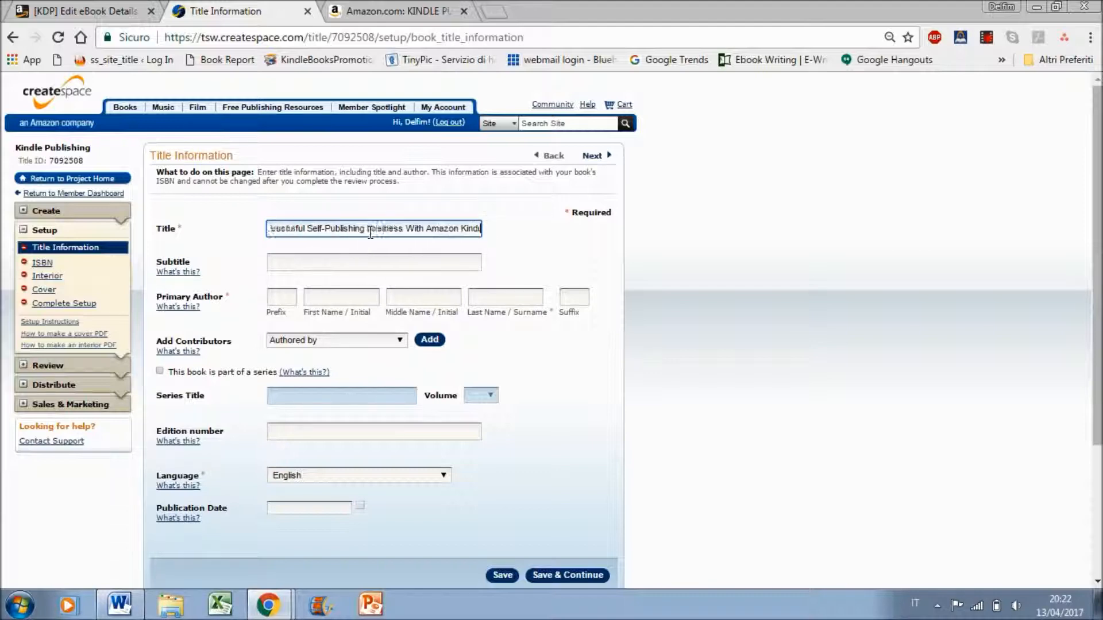
pyautogui.press('Right')
pyautogui.press('Right')
pyautogui.press('Right')
pyautogui.press('Right')
pyautogui.press('Right')
pyautogui.press('Right')
pyautogui.press('Right')
pyautogui.press('Right')
pyautogui.press('Right')
pyautogui.press('Right')
pyautogui.press('Right')
pyautogui.press('Right')
# Fill in the primary author's first and last name using the saved autofill suggestion
pyautogui.click(345, 301)
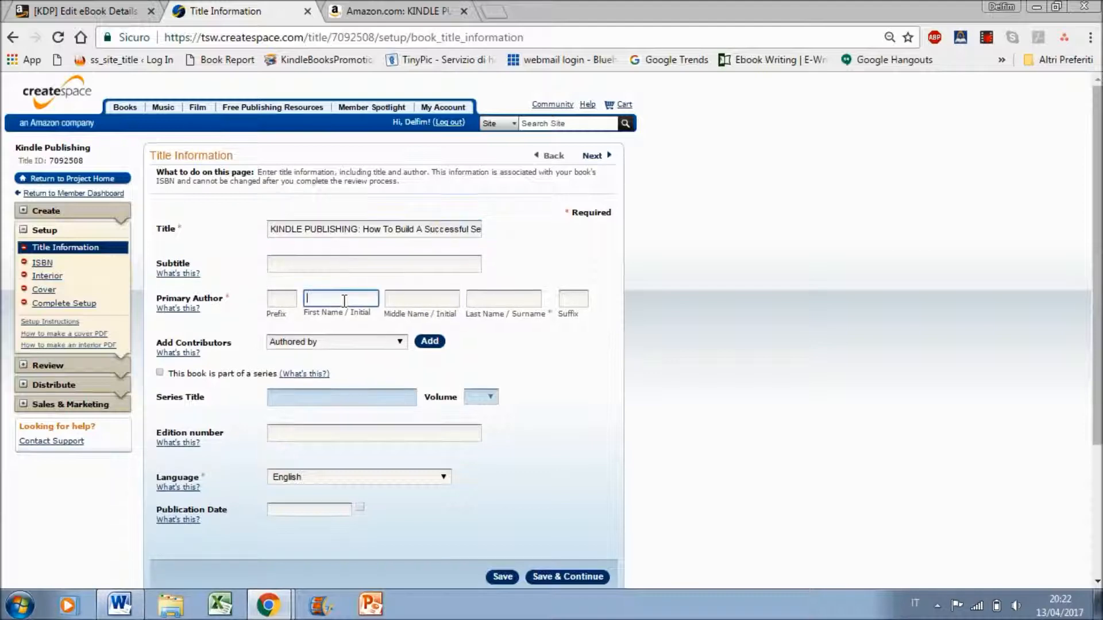
pyautogui.write('De')
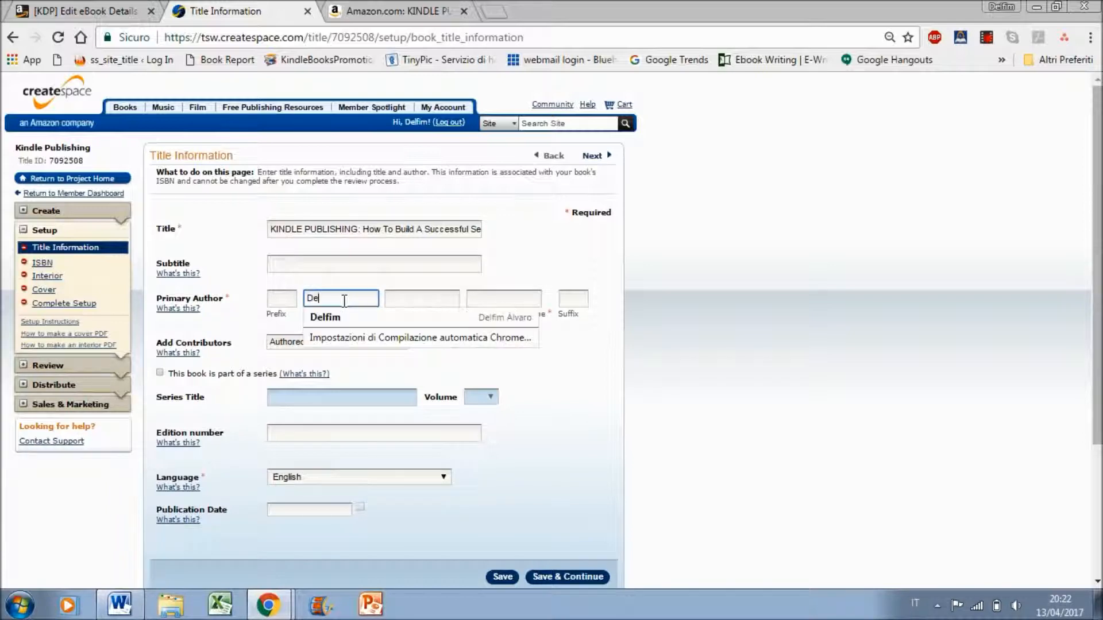
pyautogui.click(336, 317)
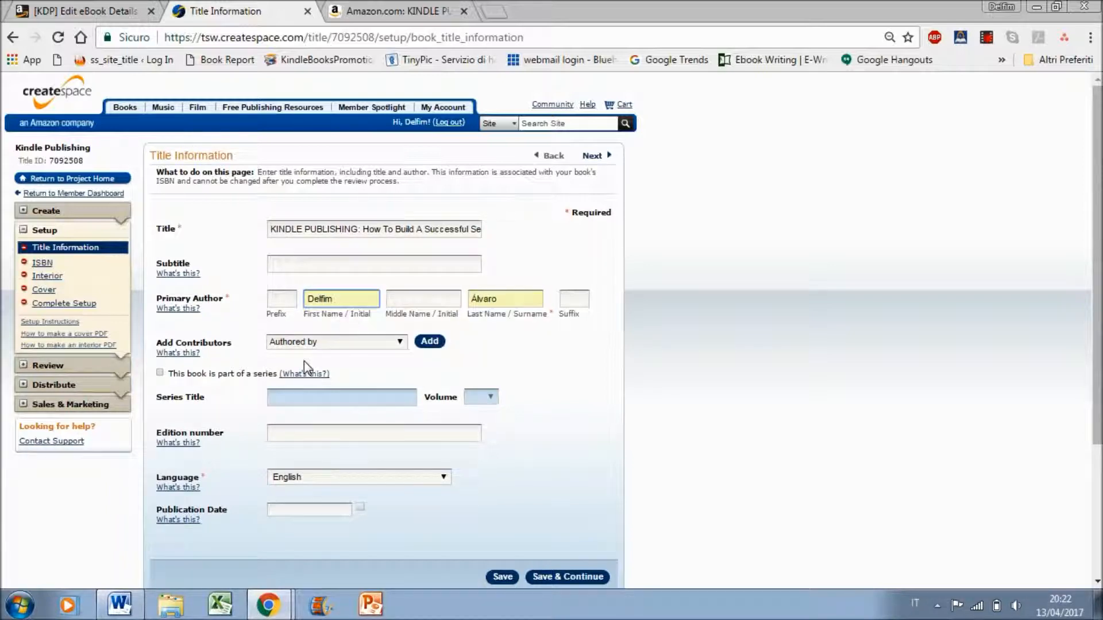
# Mark the book as part of a series titled "Kindle Publishing Series" and set its volume to 1
pyautogui.click(160, 373)
pyautogui.click(285, 396)
pyautogui.write('Kin')
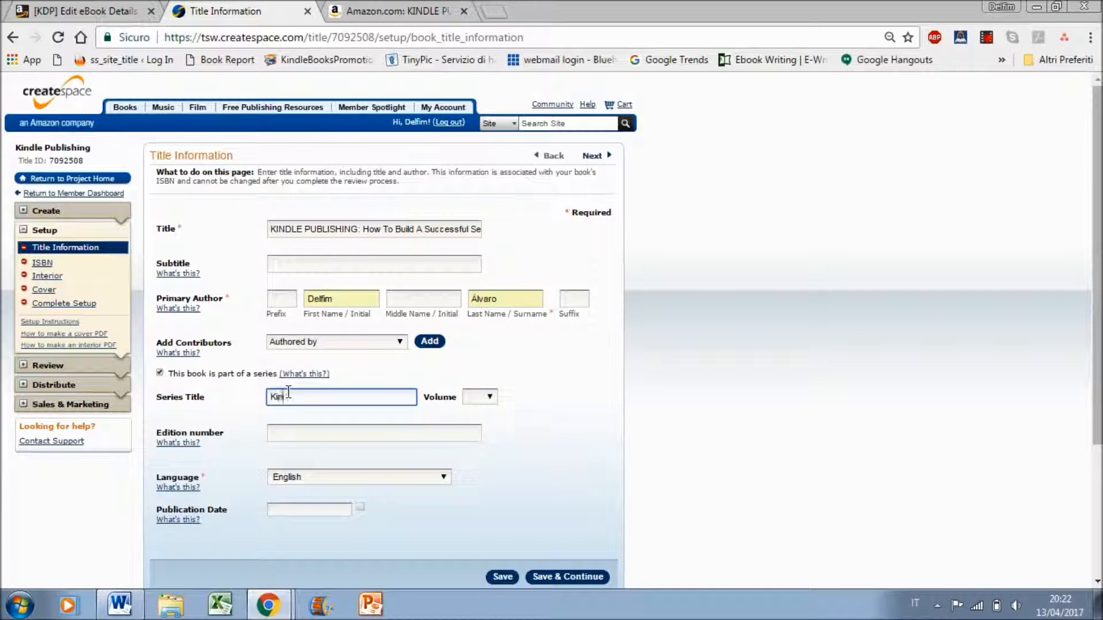
pyautogui.write('dle Publishing Series')
pyautogui.click(489, 397)
pyautogui.click(479, 175)
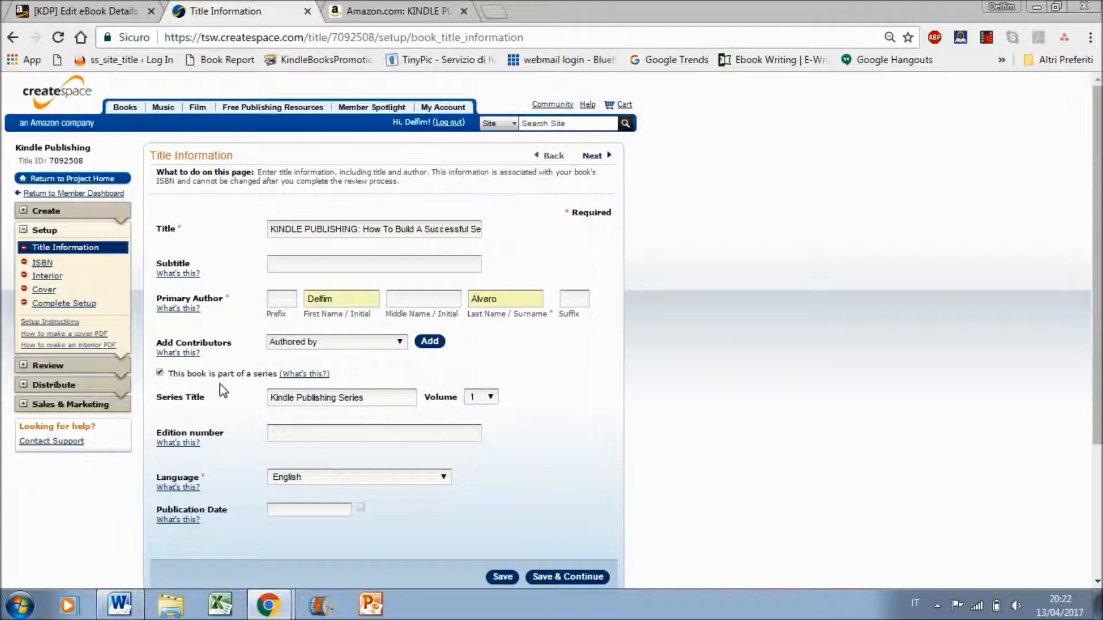
pyautogui.moveTo(271, 397); pyautogui.dragTo(283, 397)
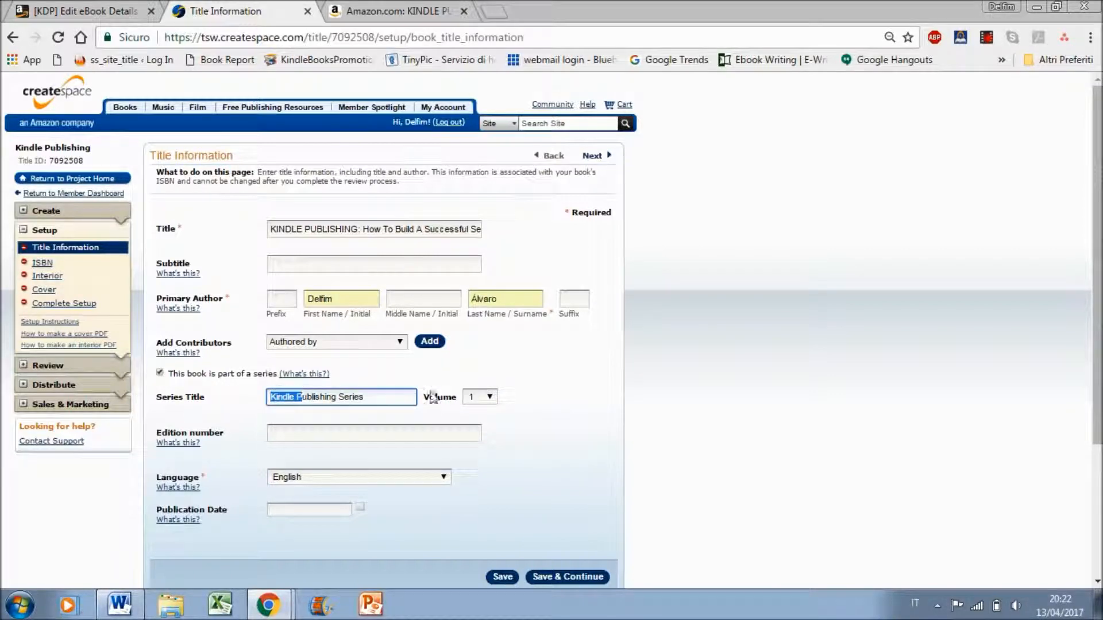
pyautogui.click(283, 402)
# Set the publication date to April 13, 2017, then save the title information and continue to the ISBN page
pyautogui.click(301, 509)
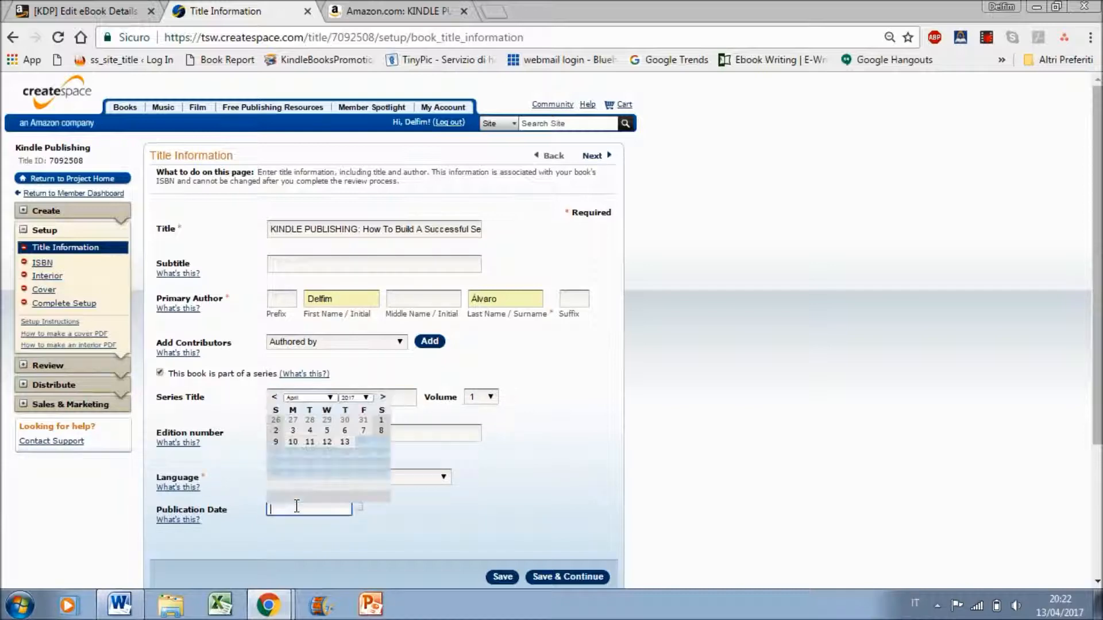
pyautogui.click(345, 442)
pyautogui.scroll(-1, 1005, 376)
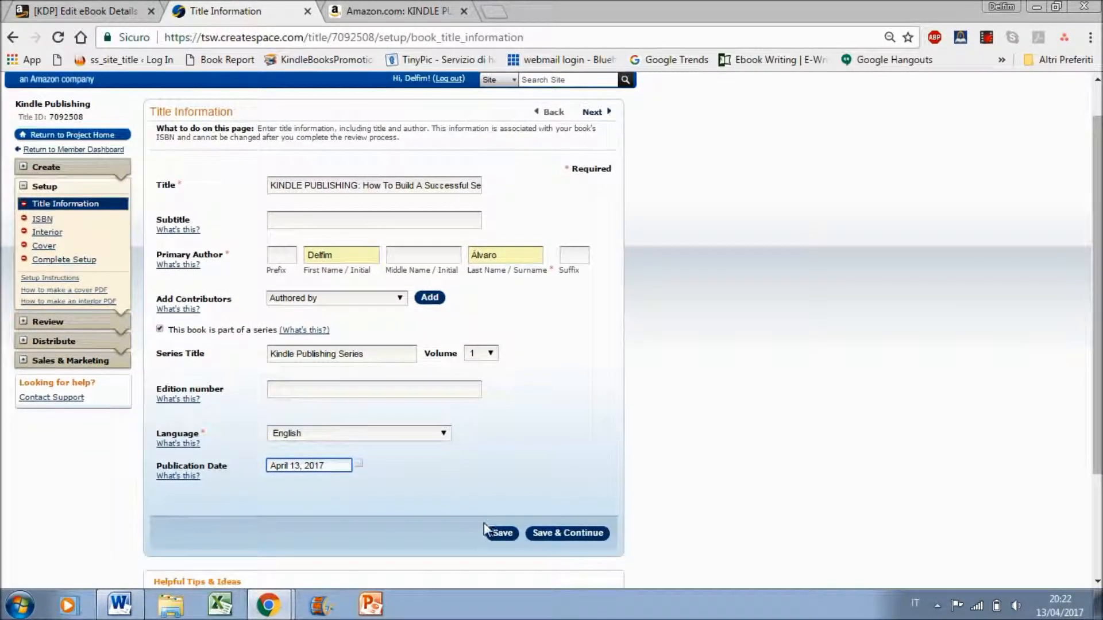
pyautogui.click(567, 533)
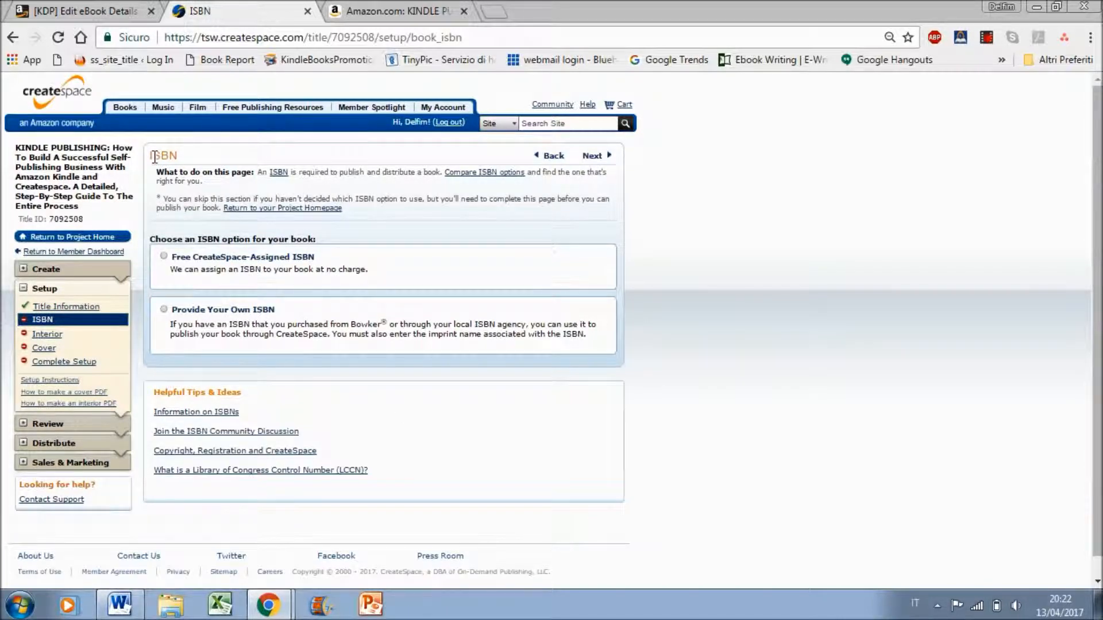
# Assign the free CreateSpace ISBN to the book and continue to the interior setup
pyautogui.click(196, 263)
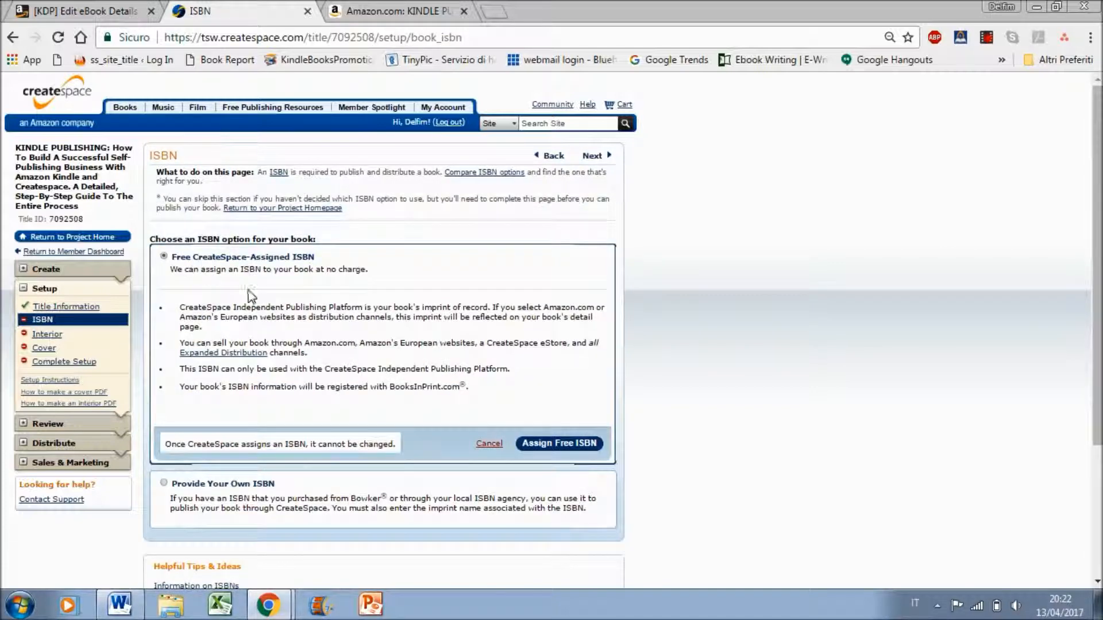
pyautogui.click(567, 447)
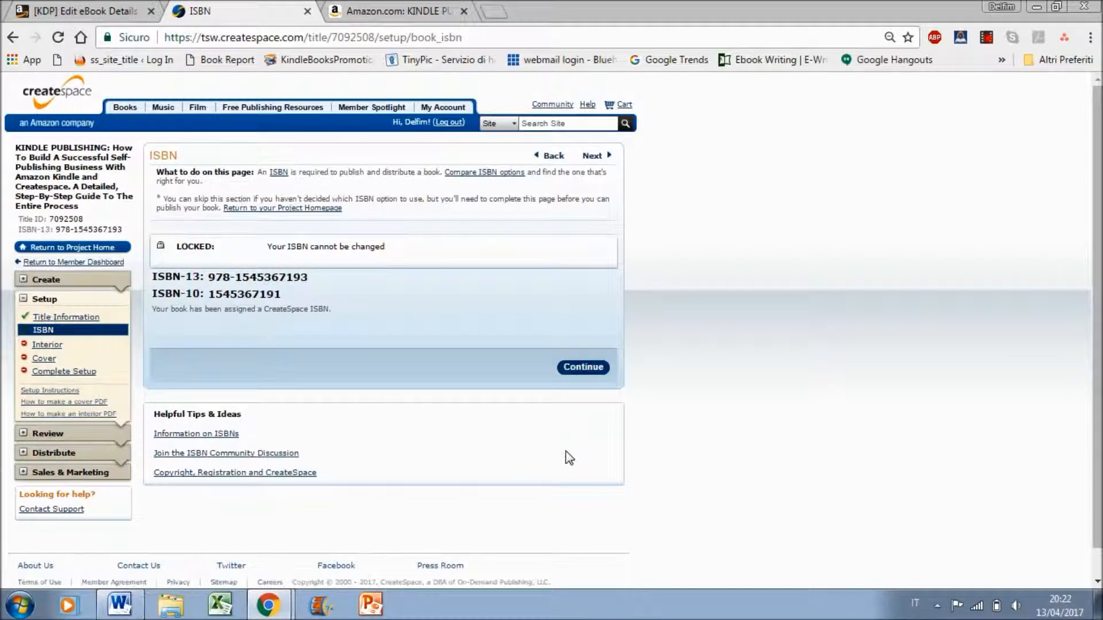
pyautogui.click(592, 372)
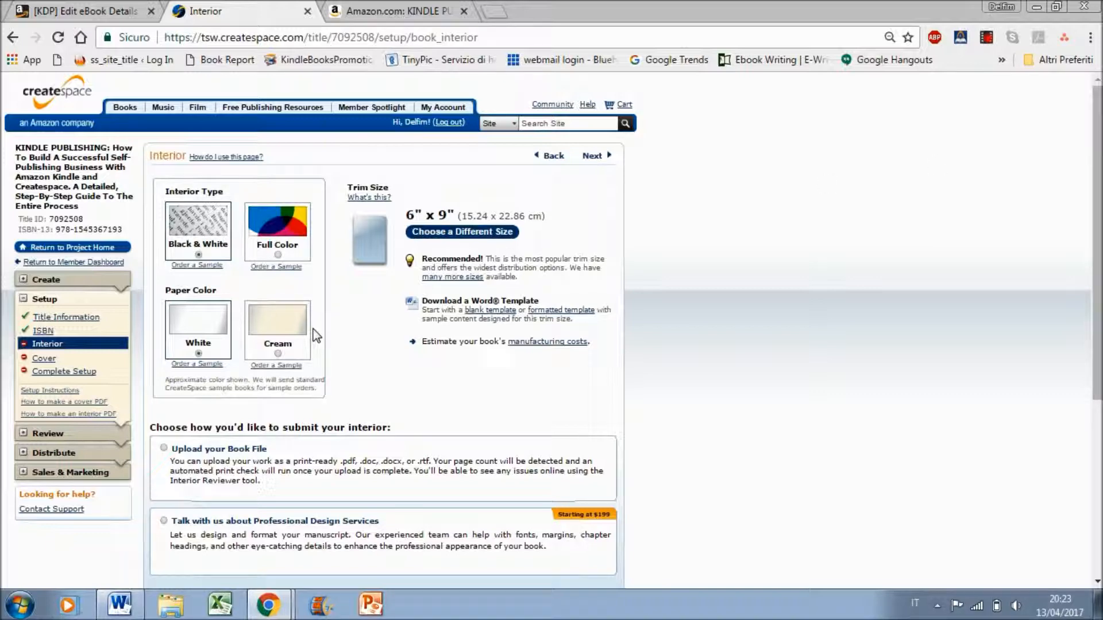
# Choose to upload the book file and select the PDF "KINDLE PUBLISHING GUIDE CS" as the interior file
pyautogui.scroll(-2, 962, 219)
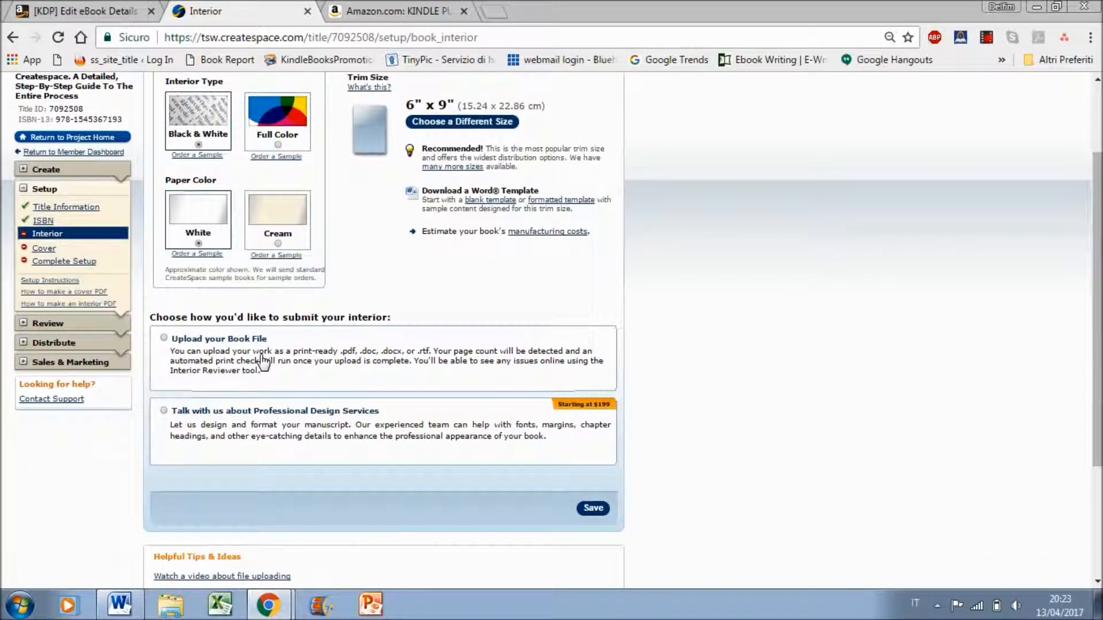
pyautogui.click(263, 362)
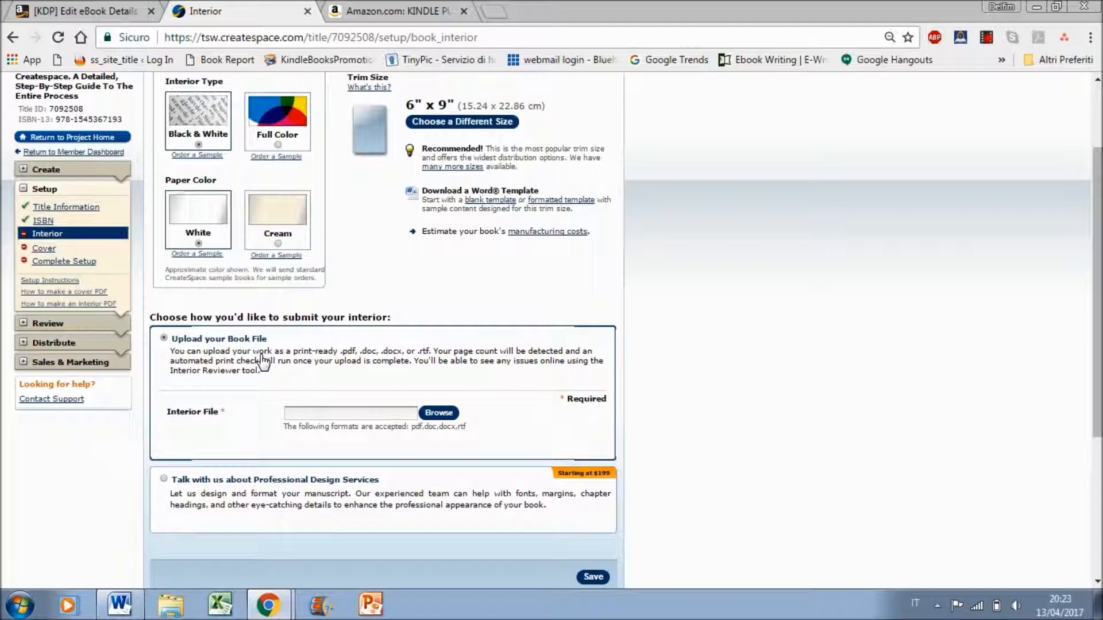
pyautogui.click(432, 413)
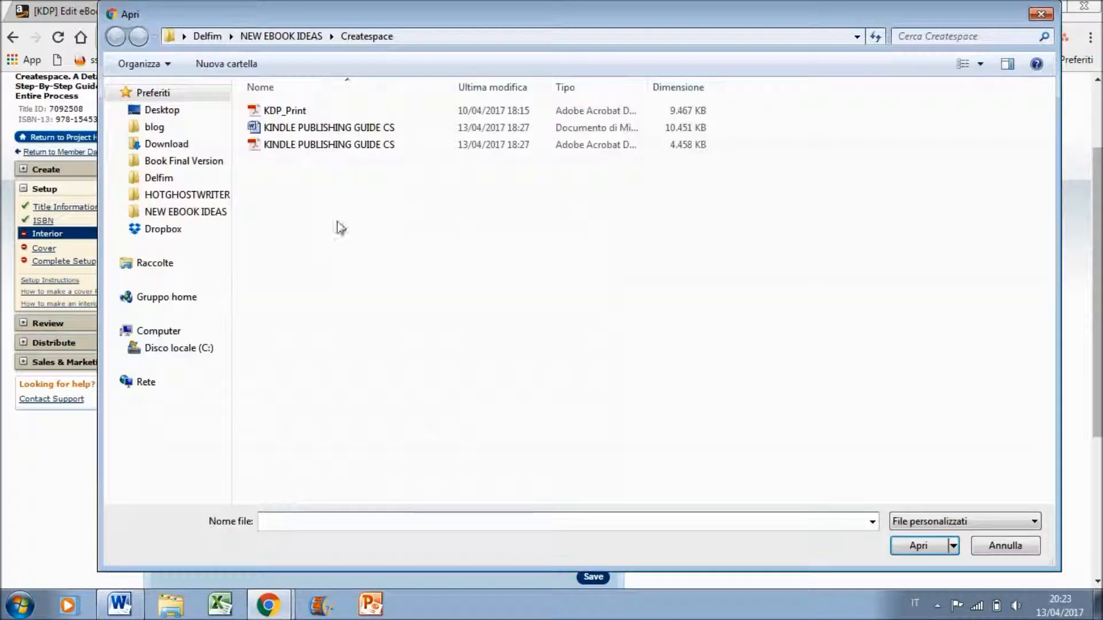
pyautogui.doubleClick(328, 149)
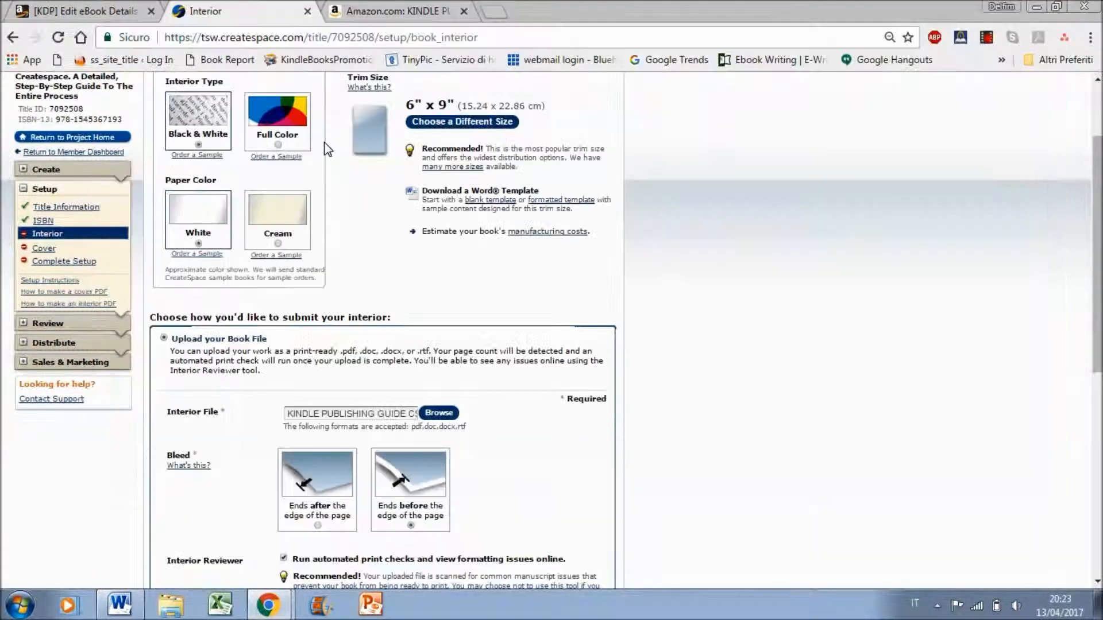
pyautogui.scroll(-2, 825, 418)
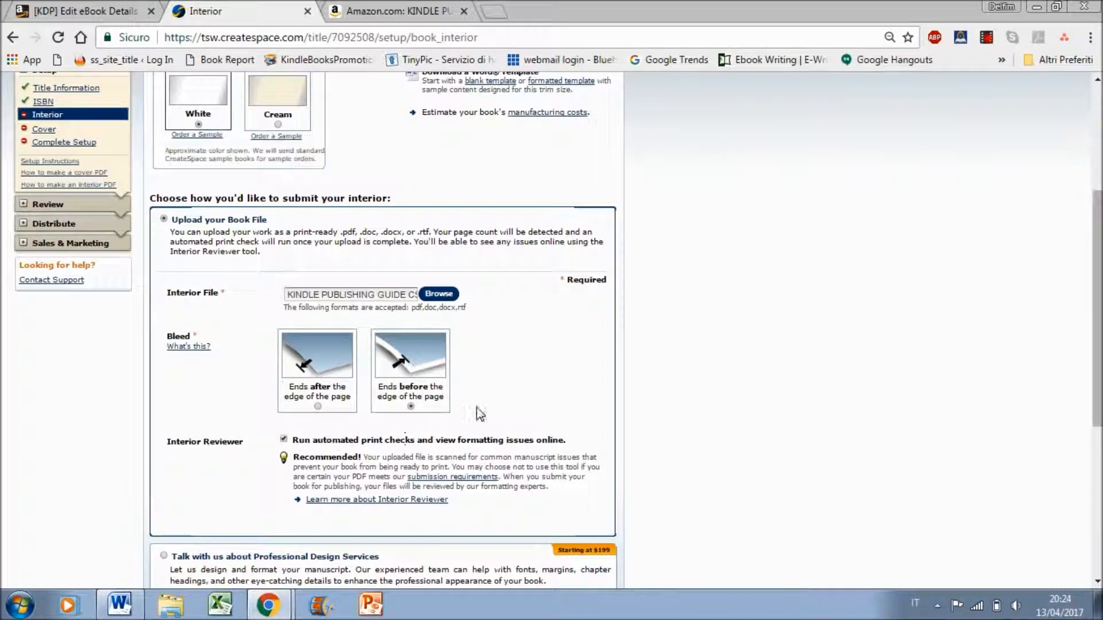
# Save the interior file upload and open it in the Interior Reviewer
pyautogui.scroll(-2, 1097, 310)
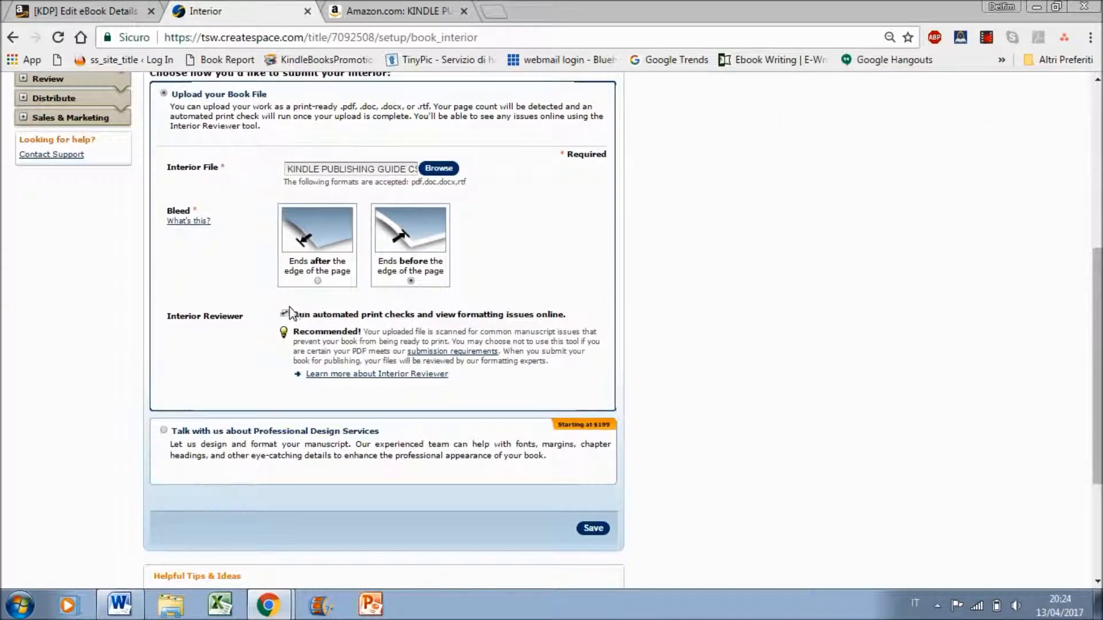
pyautogui.click(591, 528)
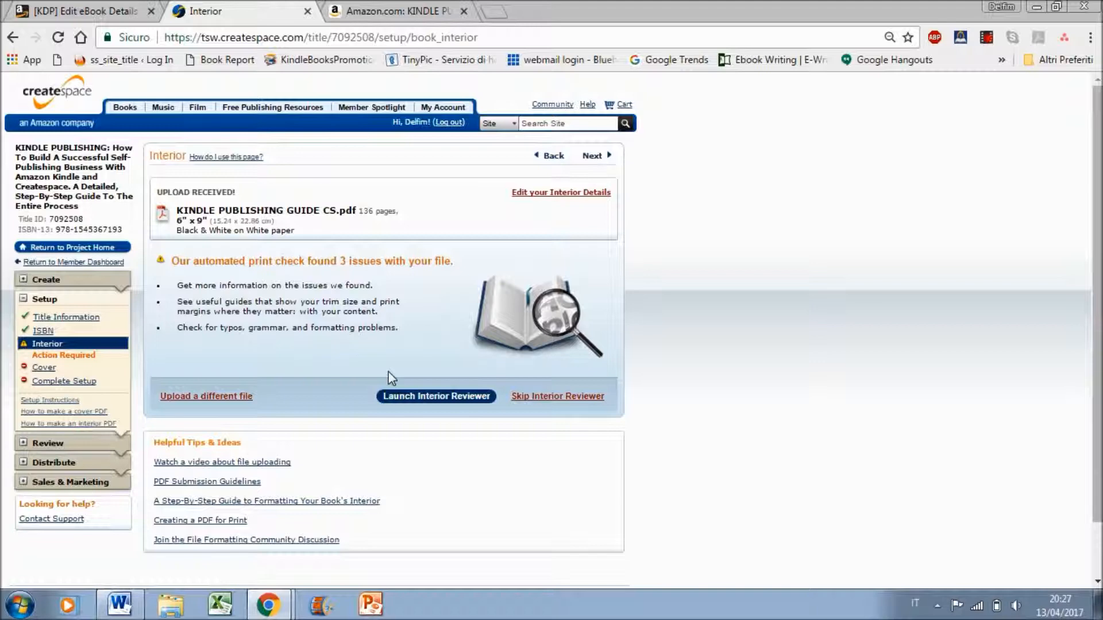
pyautogui.click(401, 391)
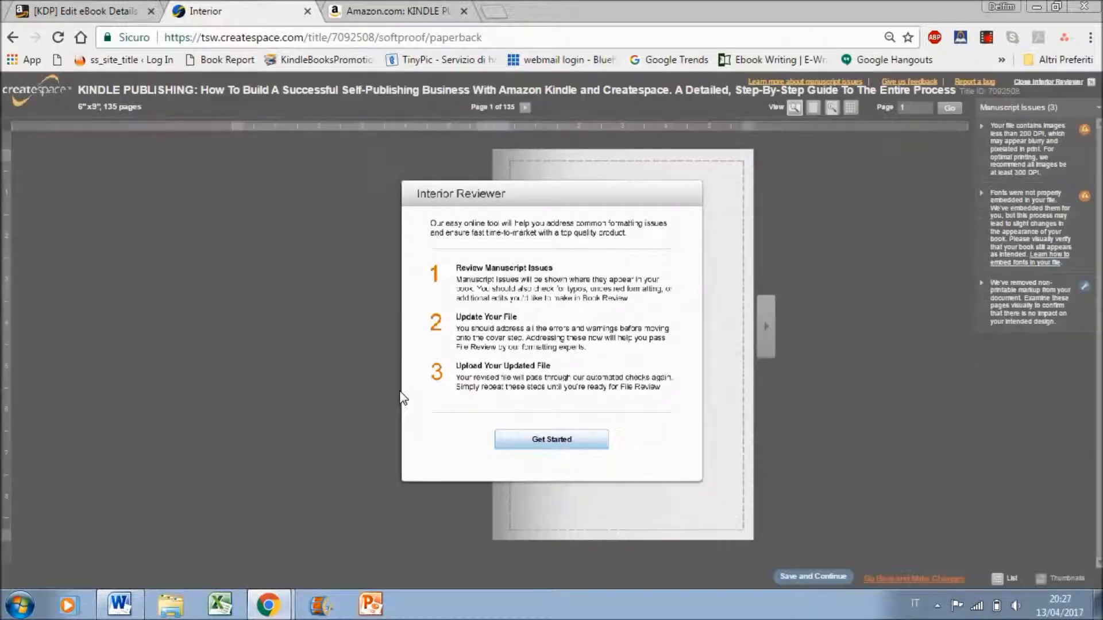
pyautogui.click(520, 443)
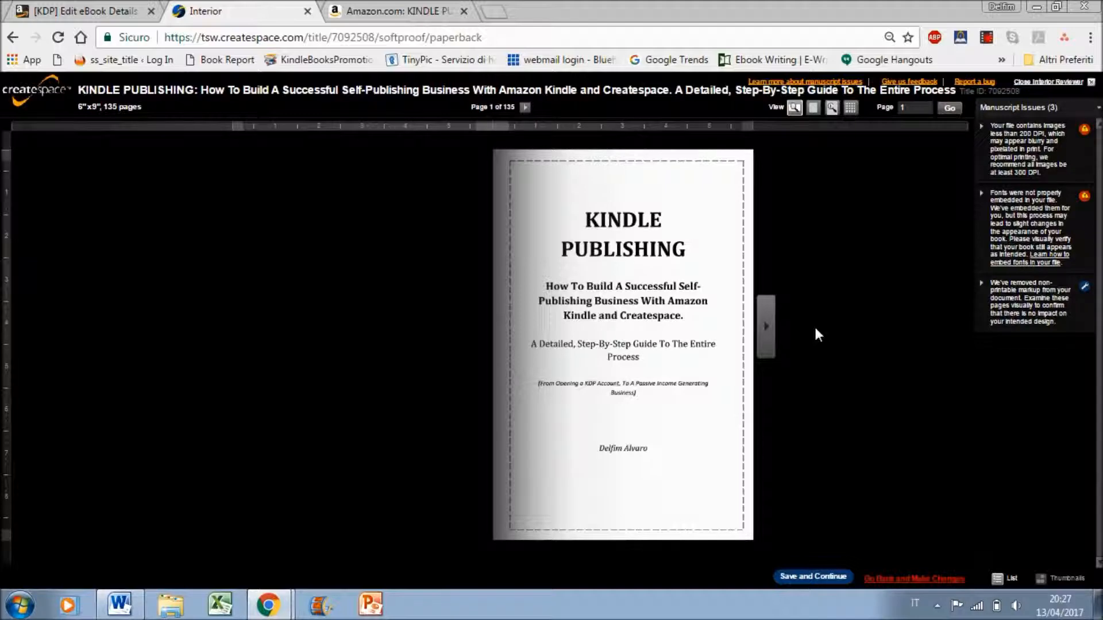
# Page through the interior proof from the title page to pages 34-35, checking the layout, margins and flagged manuscript issues
pyautogui.click(767, 327)
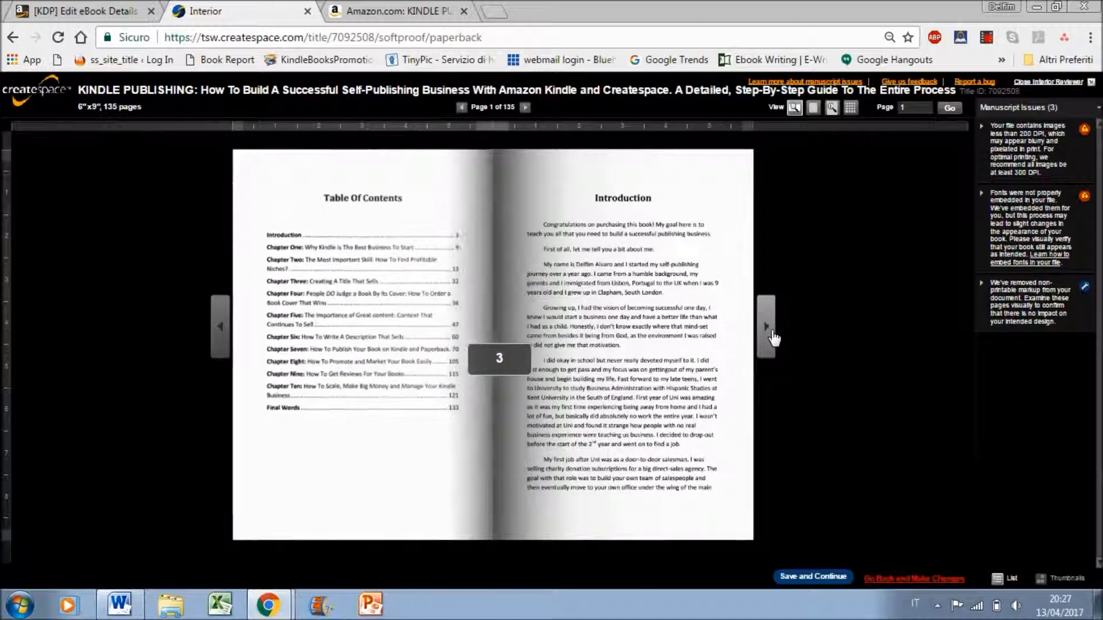
pyautogui.click(773, 337)
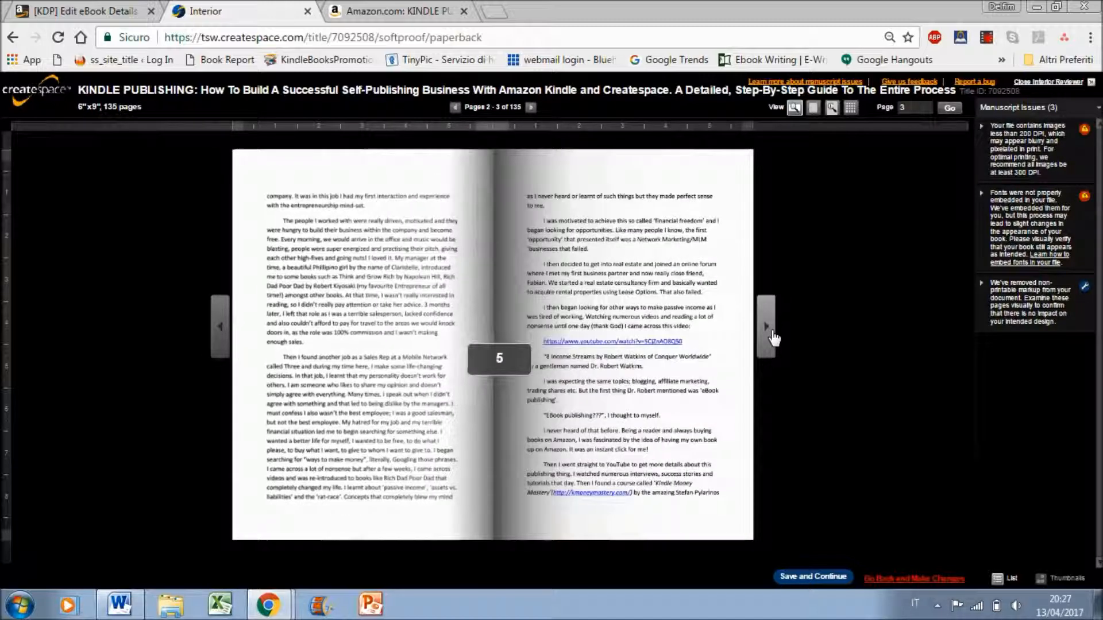
pyautogui.click(773, 337)
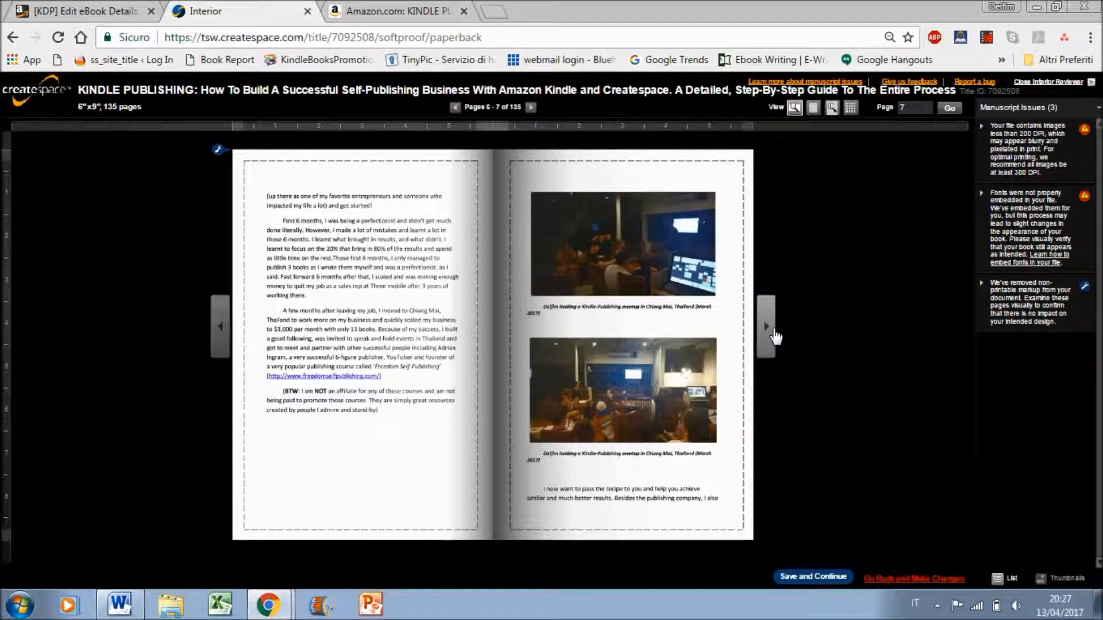
pyautogui.click(767, 326)
pyautogui.click(766, 326)
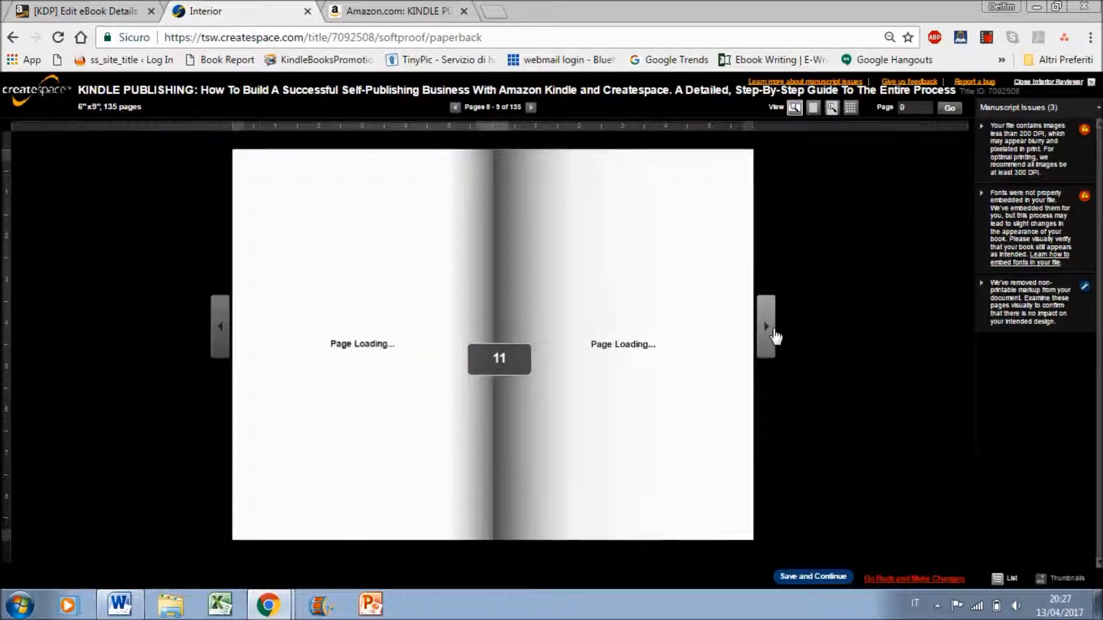
pyautogui.click(767, 326)
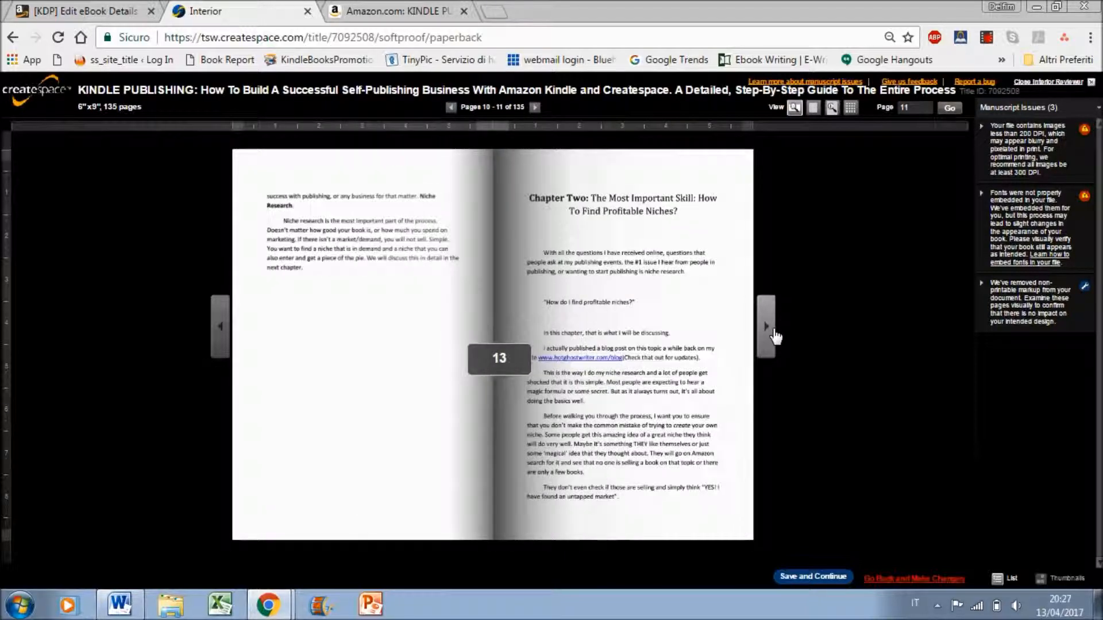
pyautogui.click(767, 326)
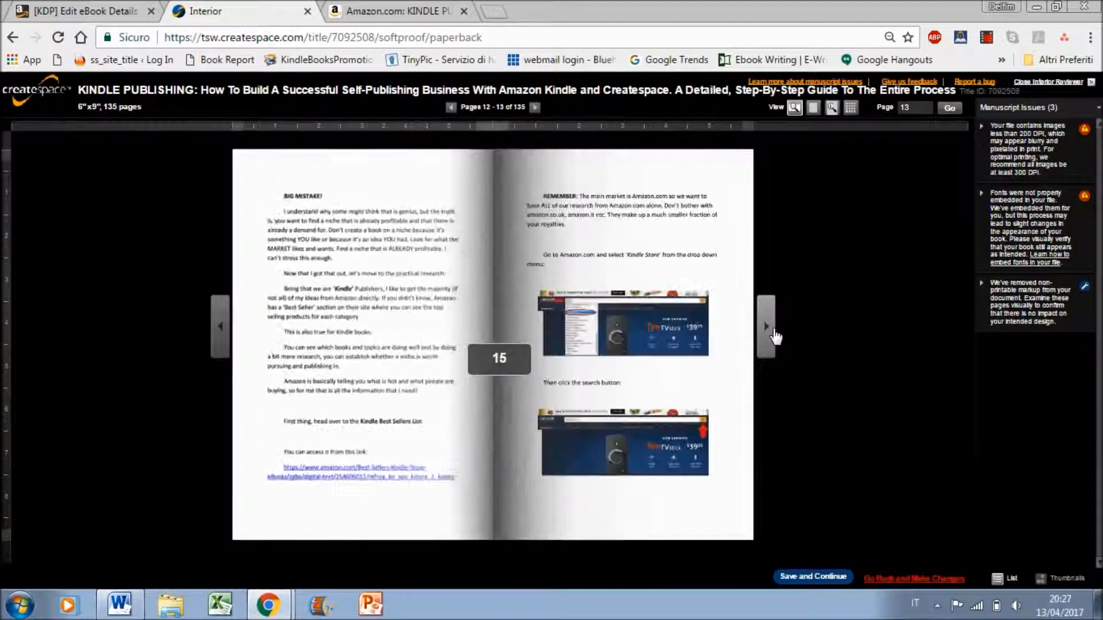
pyautogui.click(773, 332)
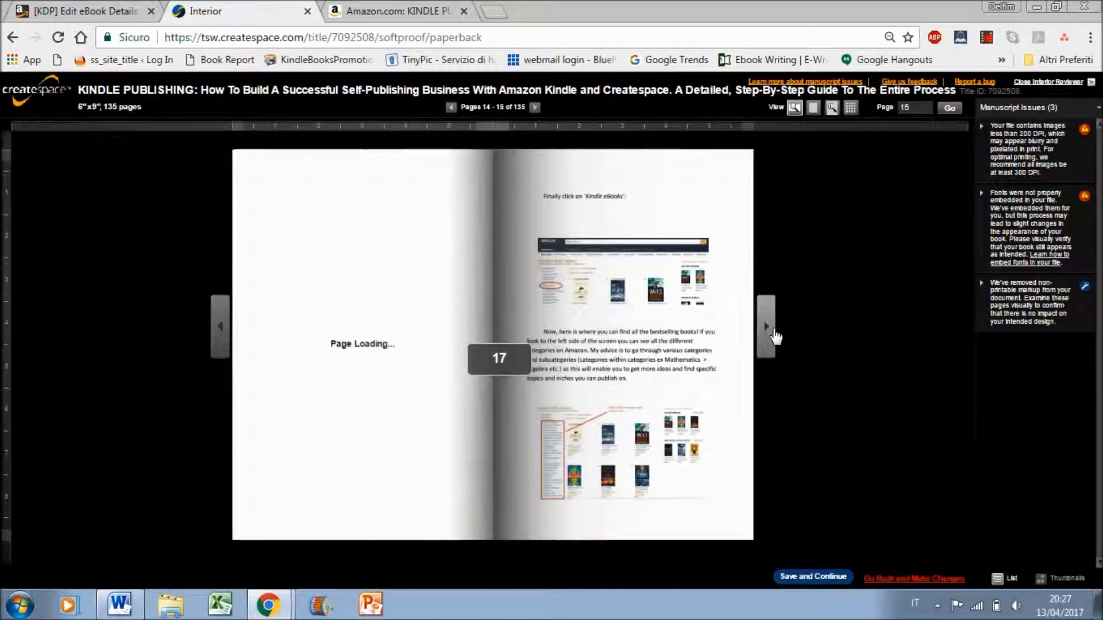
pyautogui.click(773, 333)
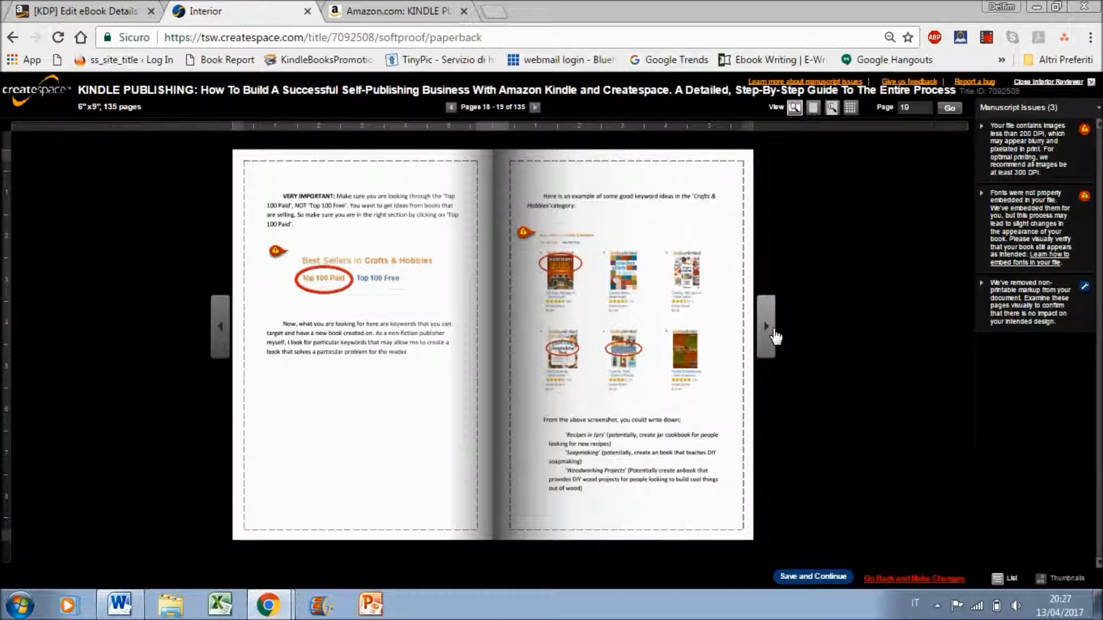
pyautogui.click(774, 334)
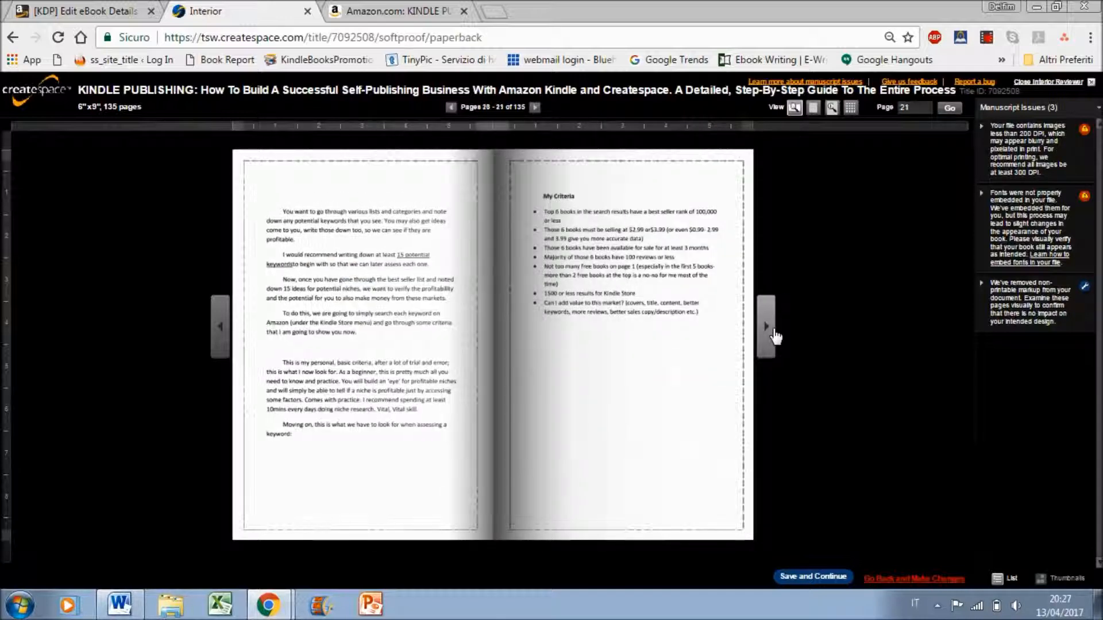
pyautogui.click(773, 334)
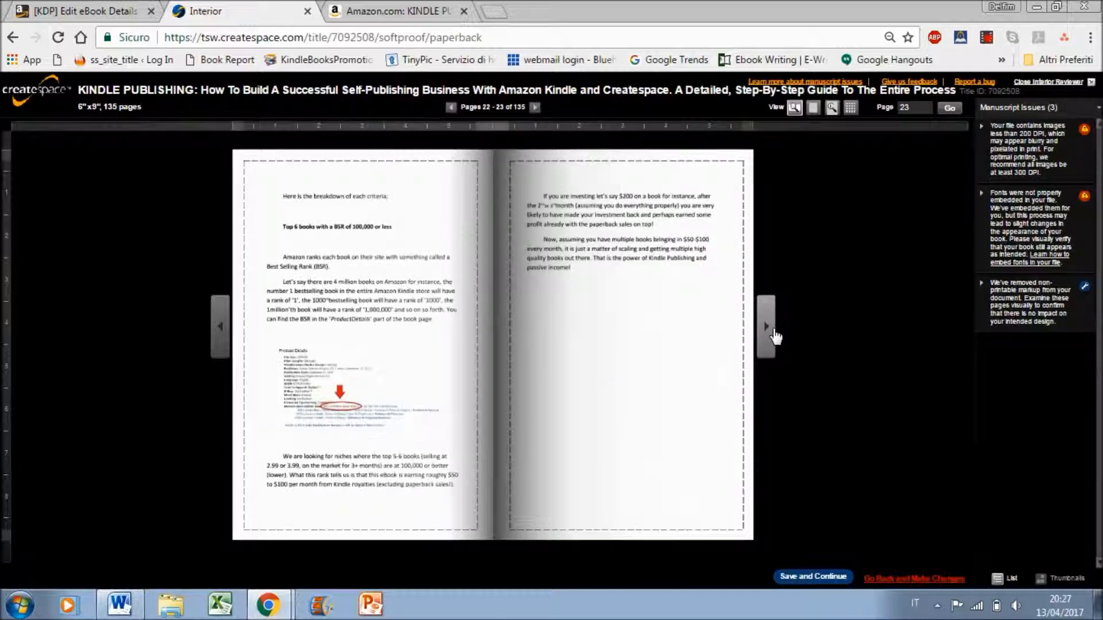
pyautogui.click(774, 334)
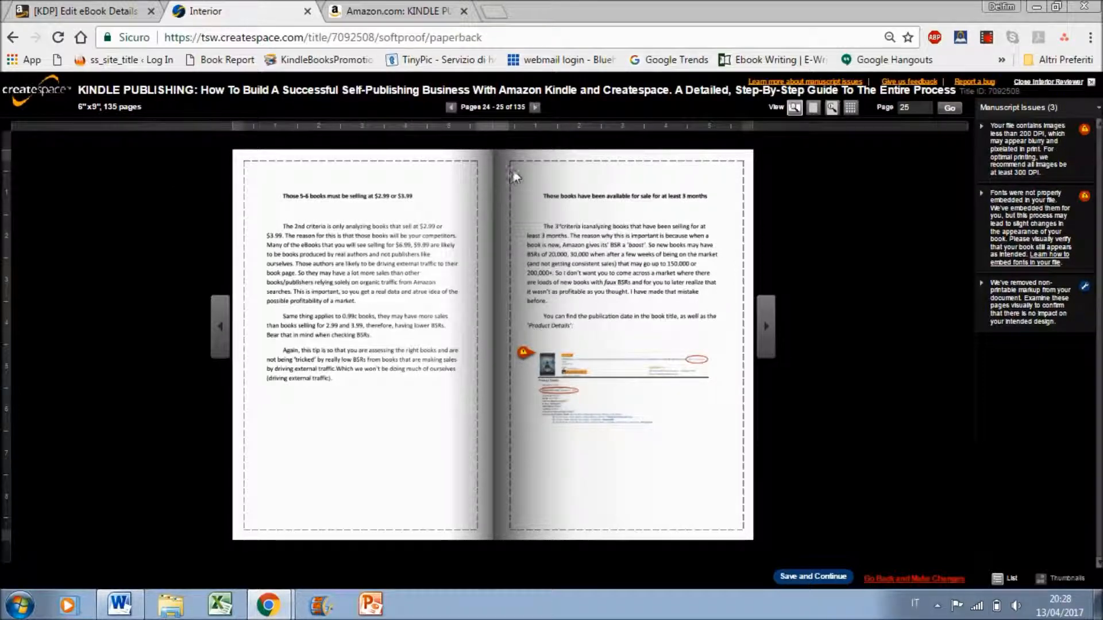
pyautogui.click(765, 329)
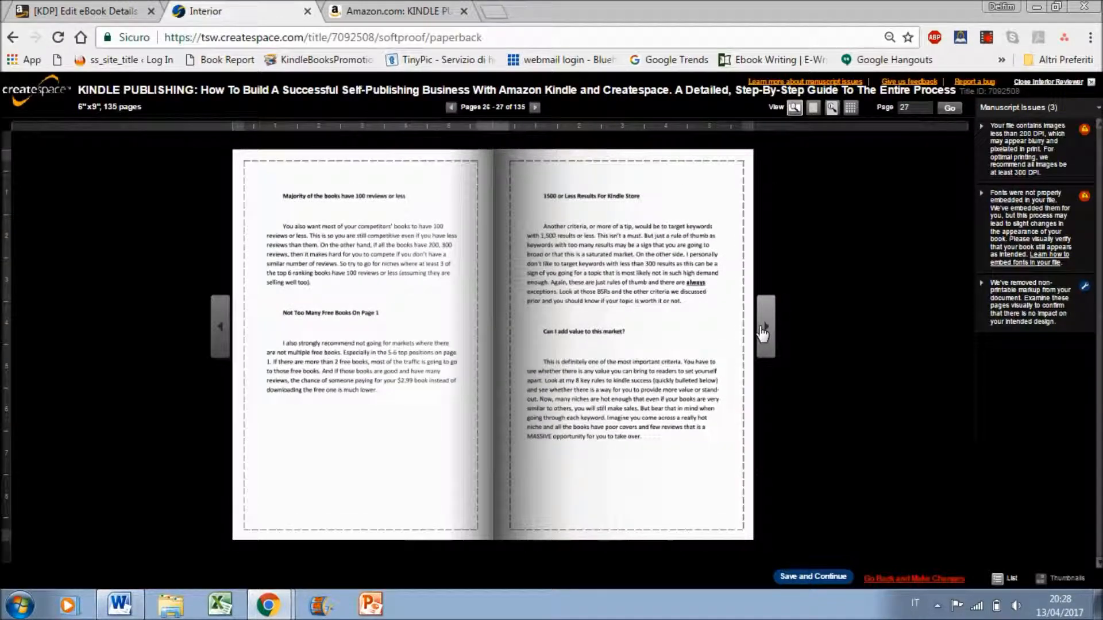
pyautogui.click(764, 330)
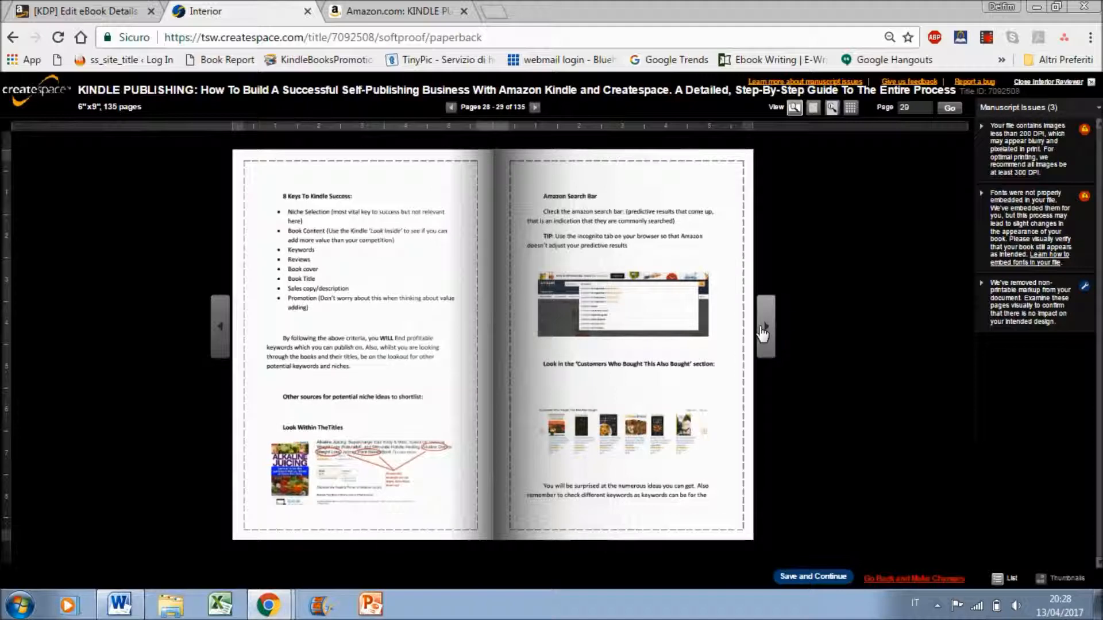
pyautogui.click(763, 330)
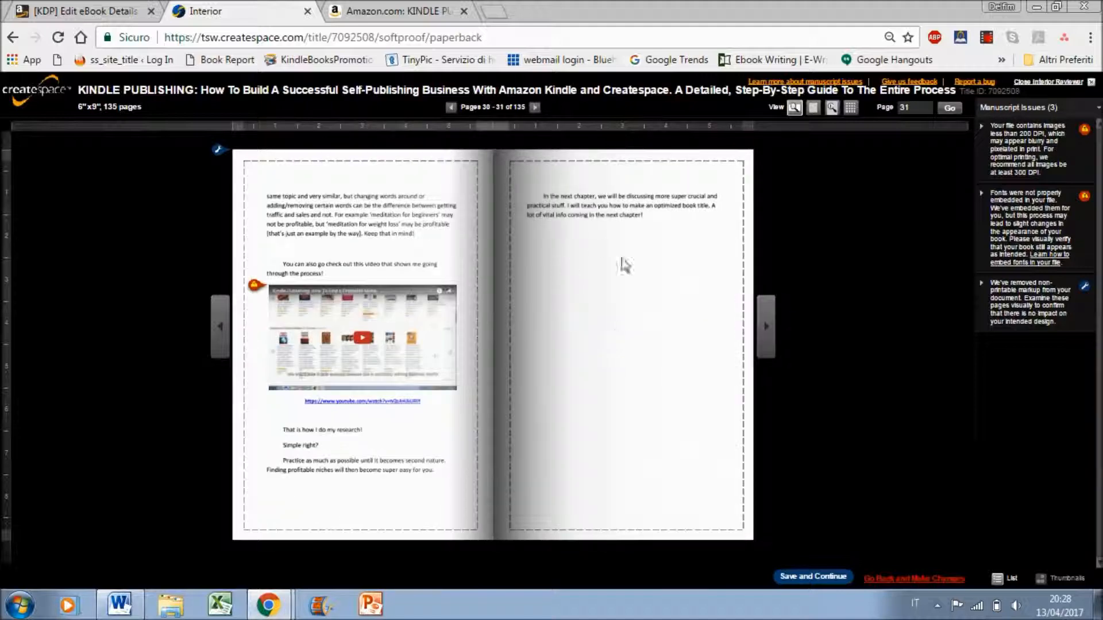
pyautogui.click(763, 326)
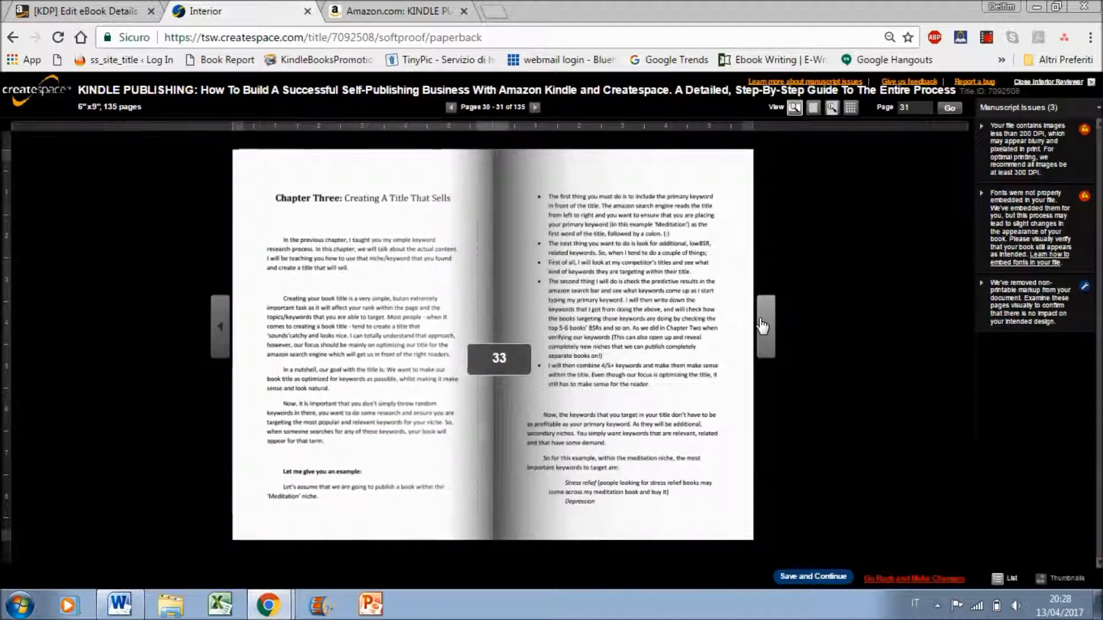
pyautogui.click(763, 326)
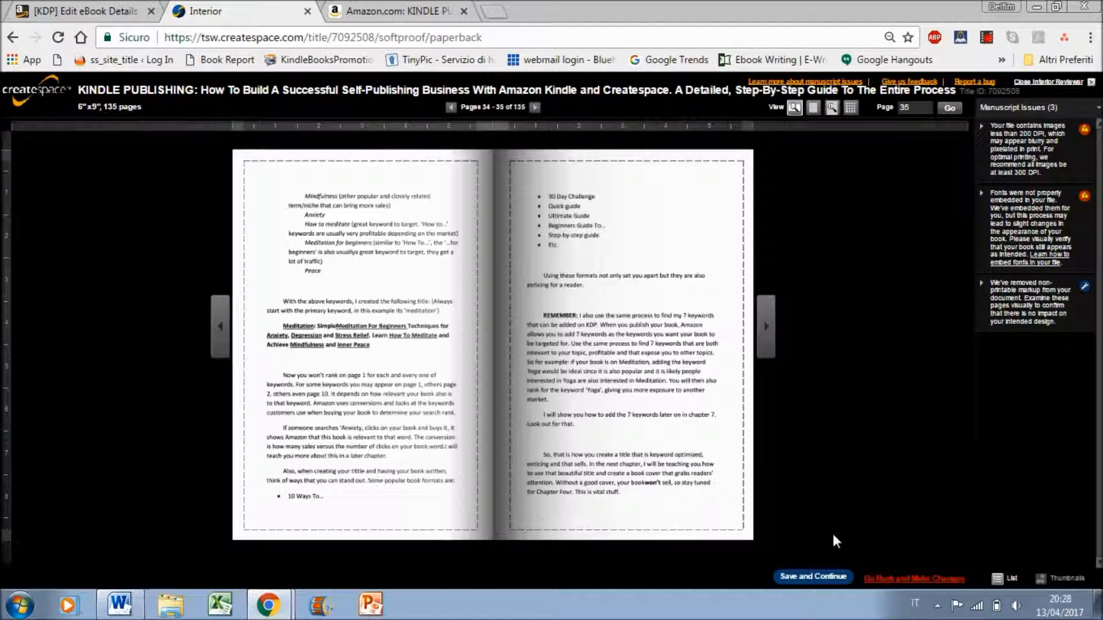
# Save the interior review and continue to the cover setup, ignoring the reported print-check issues
pyautogui.click(808, 579)
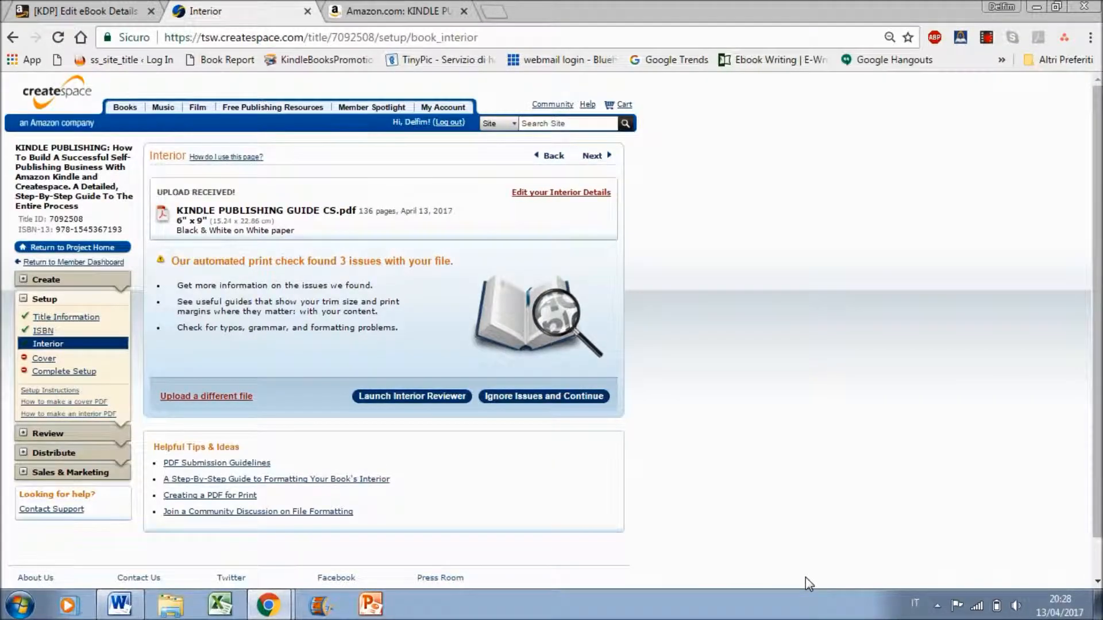
pyautogui.scroll(-1, 1094, 390)
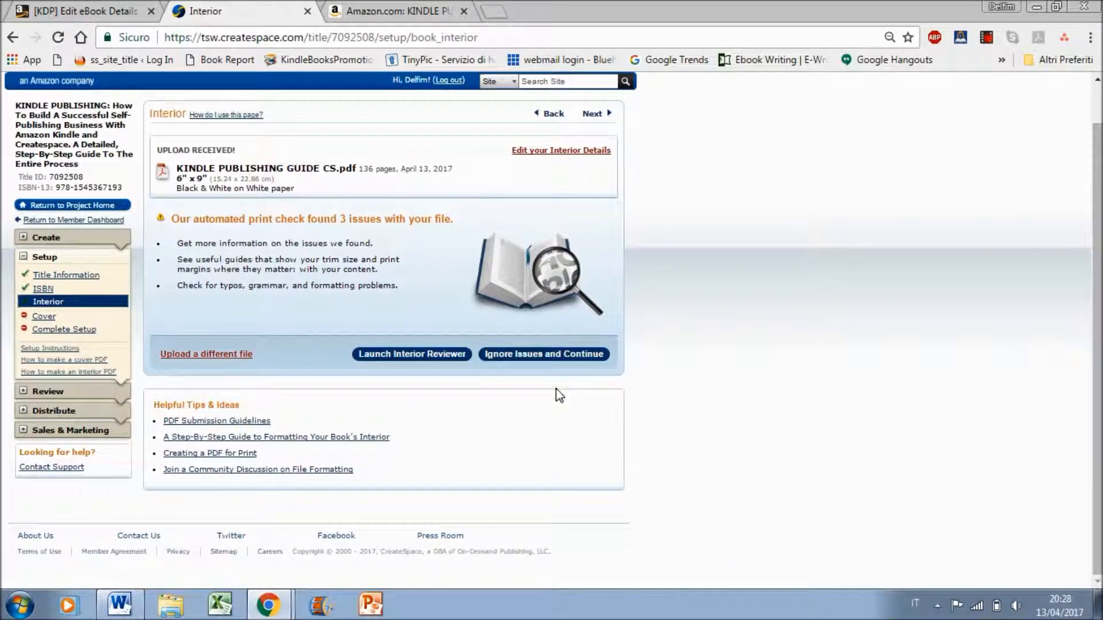
pyautogui.click(547, 354)
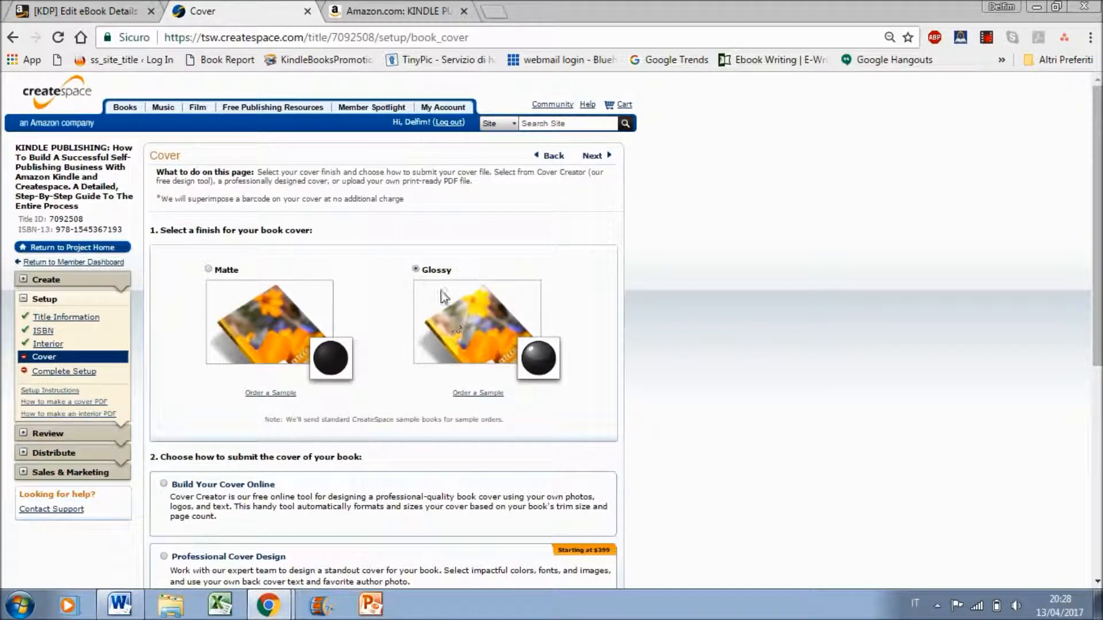
# Choose to upload a print-ready PDF cover and select the file "KDP_Print" from the Createspace folder
pyautogui.scroll(-3, 345, 316)
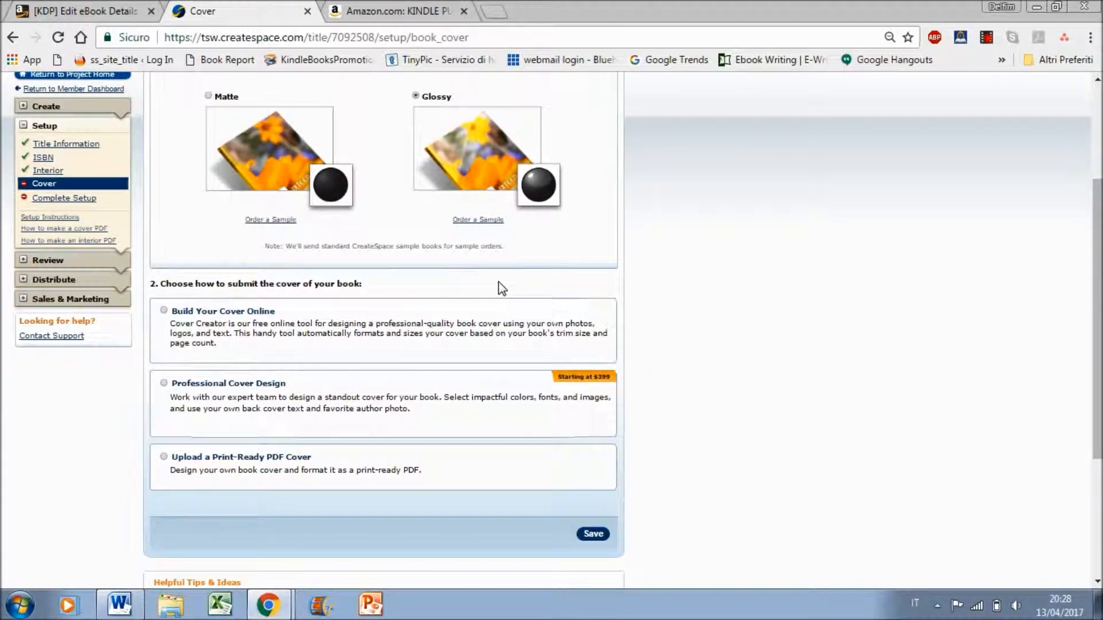
pyautogui.click(257, 458)
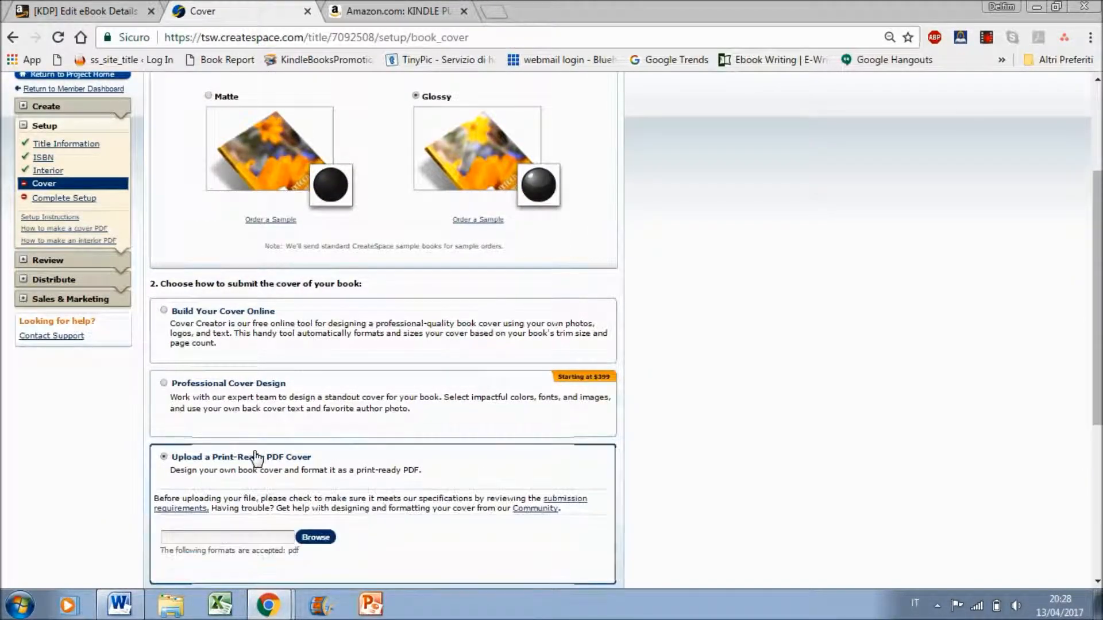
pyautogui.scroll(-4, 597, 435)
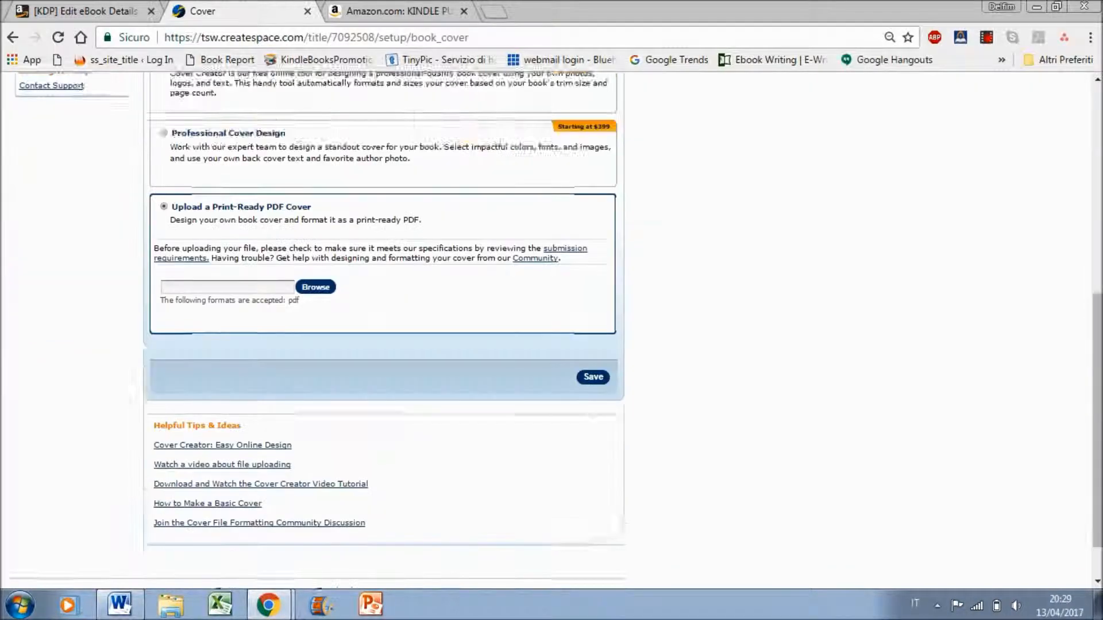
pyautogui.scroll(-1, 381, 262)
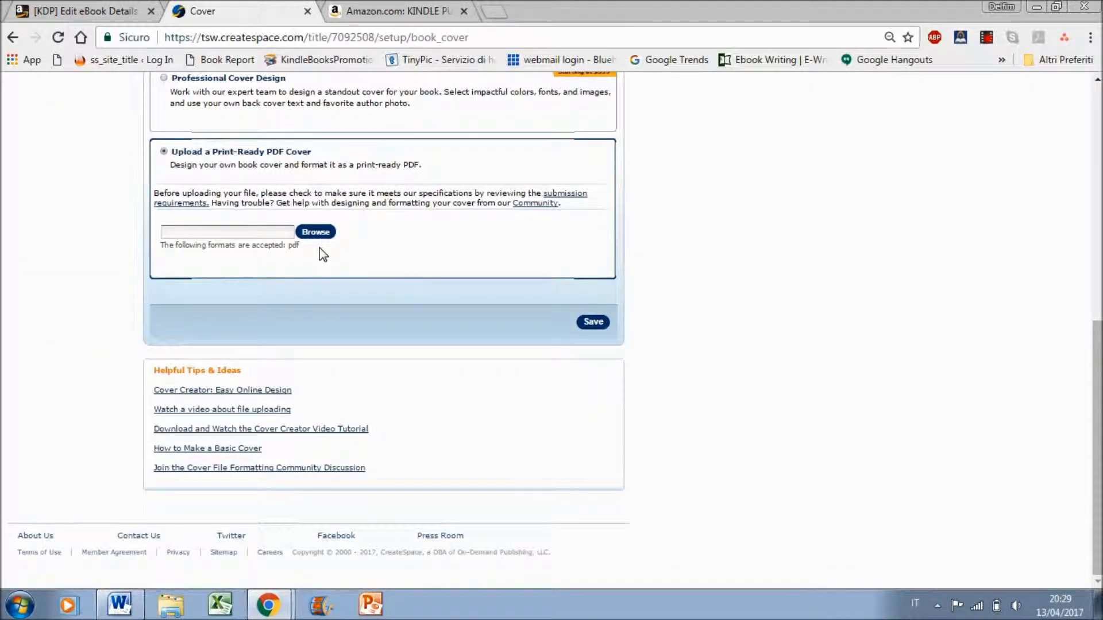
pyautogui.click(304, 233)
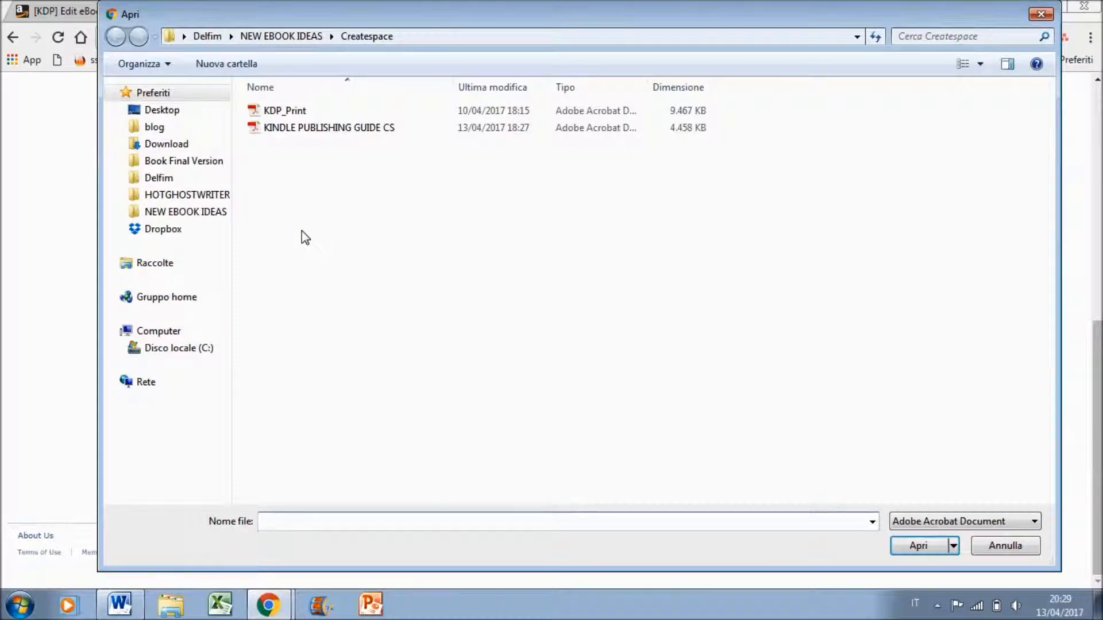
pyautogui.click(298, 113)
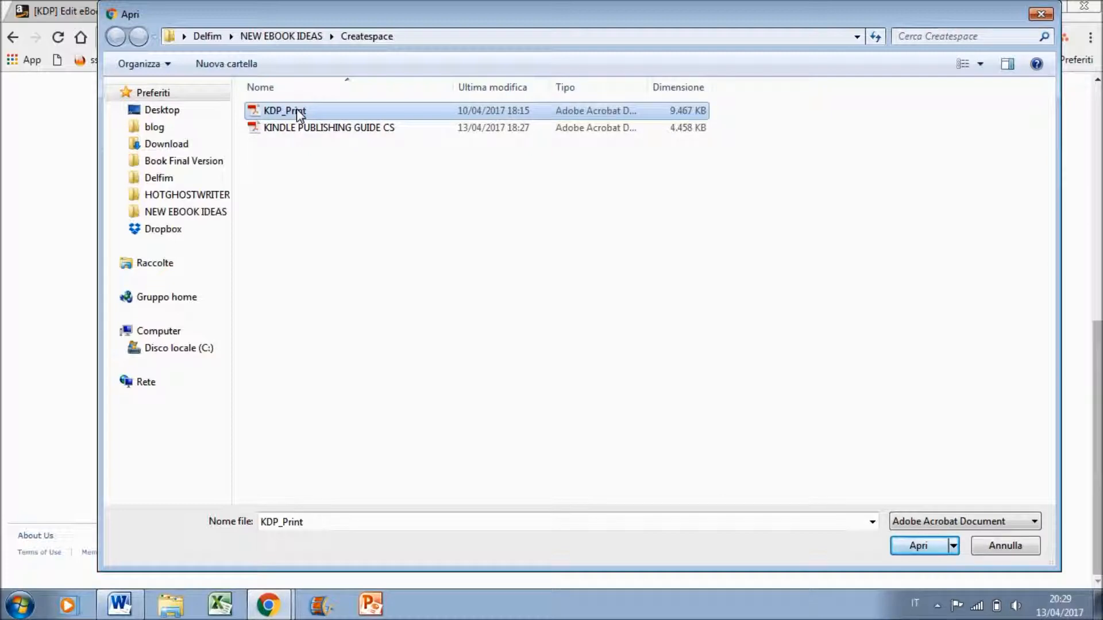
pyautogui.doubleClick(299, 113)
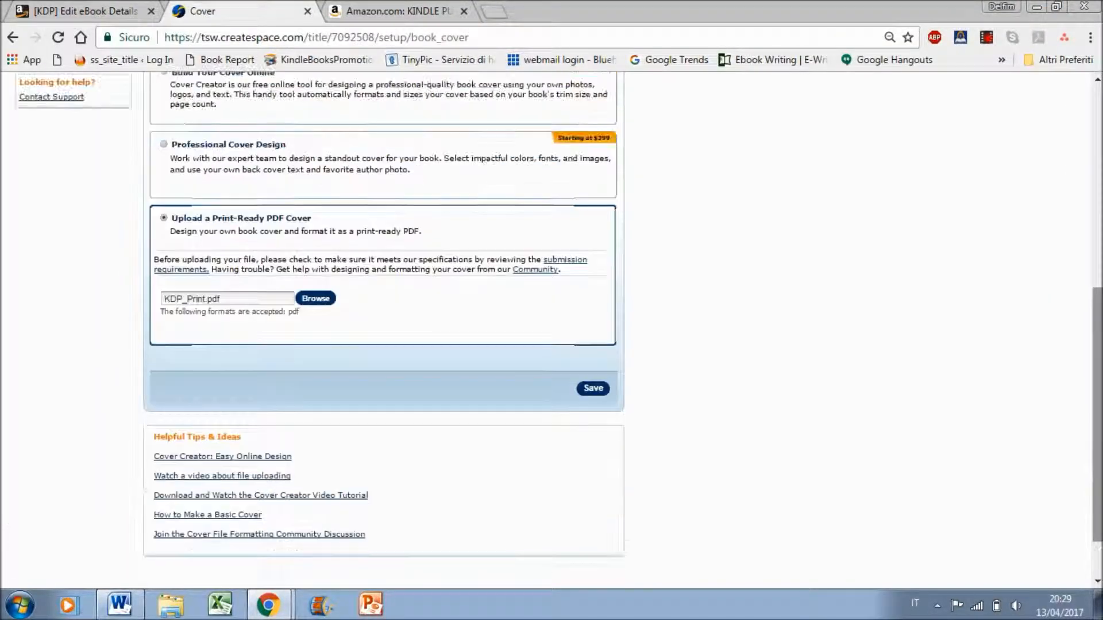
# Save the cover upload and continue to the Complete Setup page
pyautogui.click(593, 388)
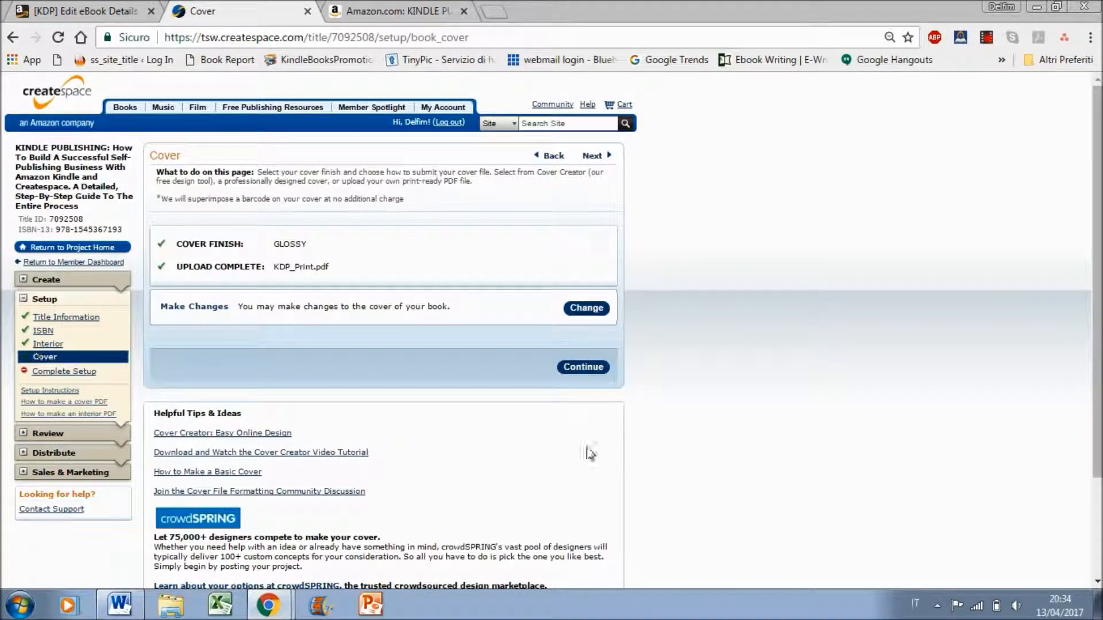
pyautogui.click(564, 368)
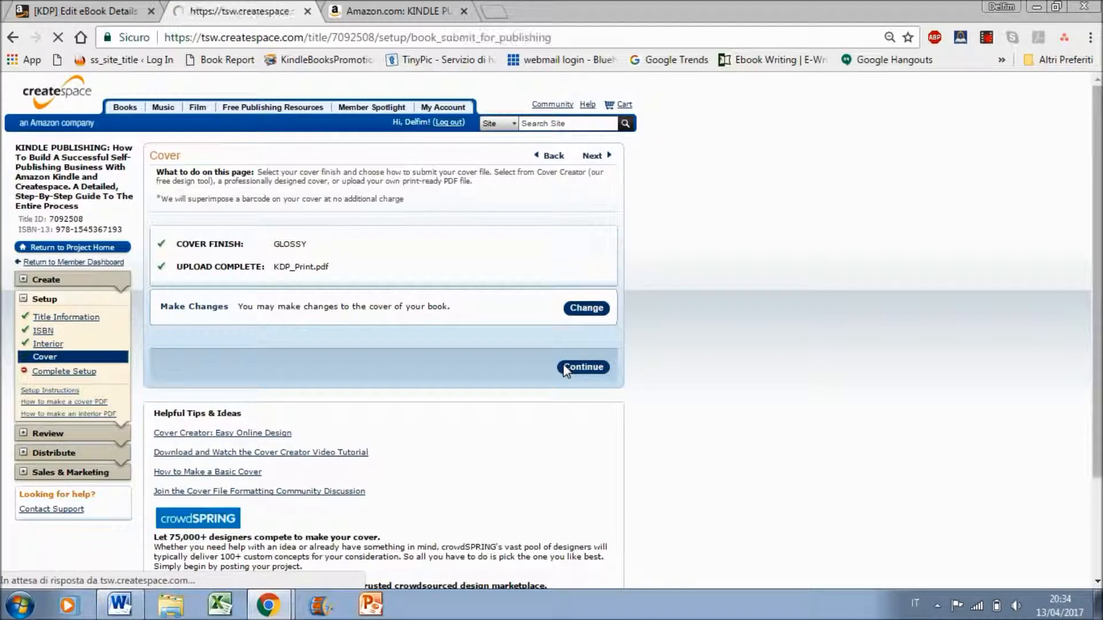
# Submit the paperback's interior and cover files for review and continue to the distribution channels
pyautogui.moveTo(1098, 133); pyautogui.dragTo(1098, 152)
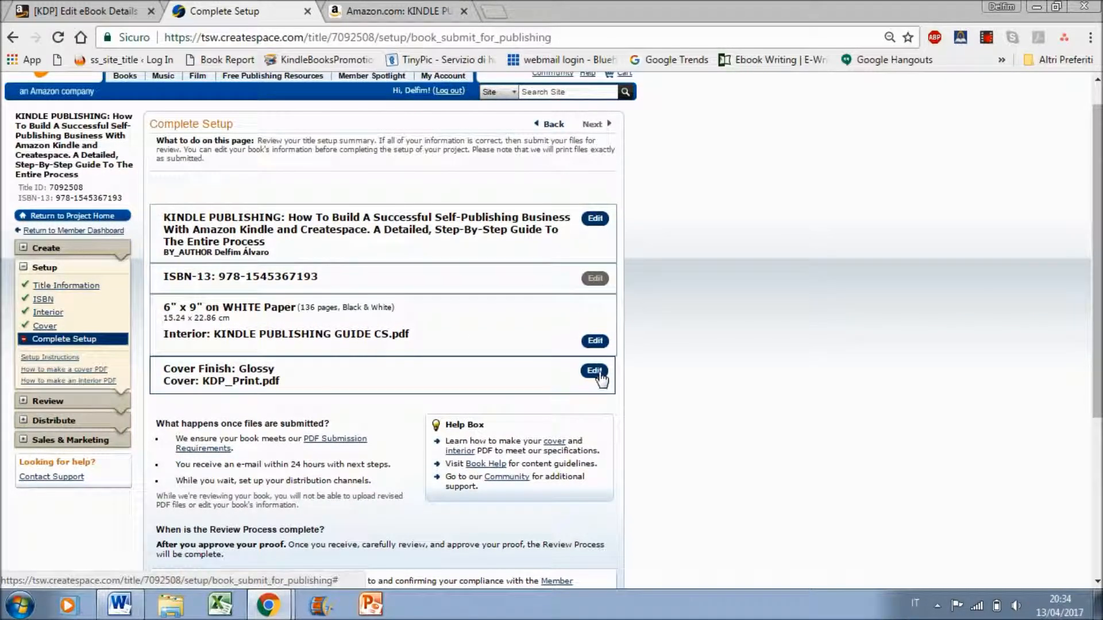
pyautogui.scroll(-3, 552, 327)
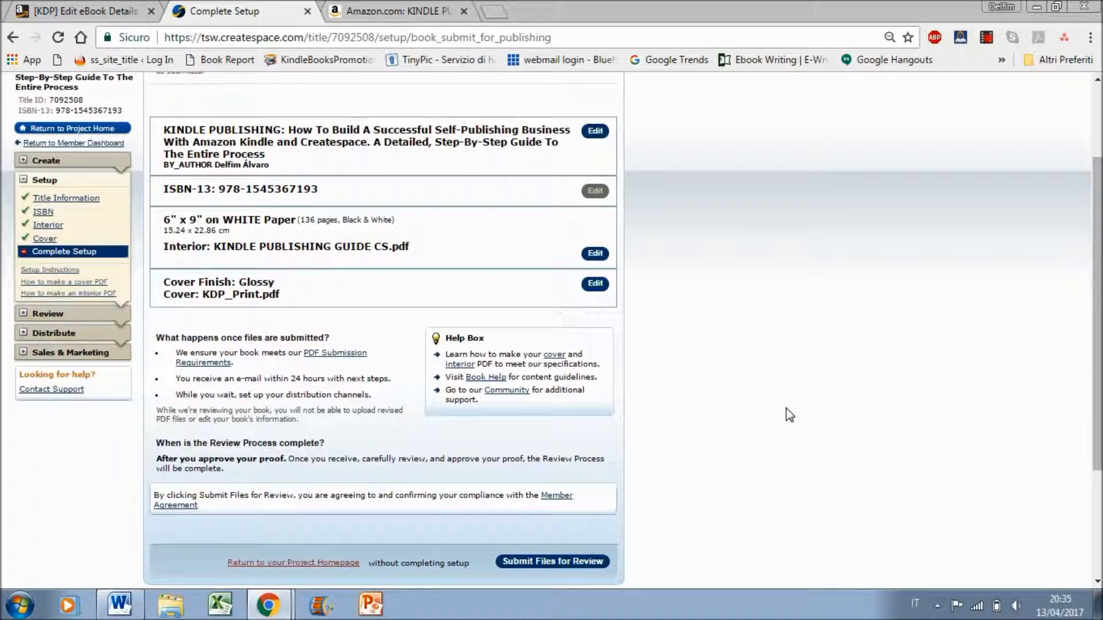
pyautogui.scroll(-1, 1096, 290)
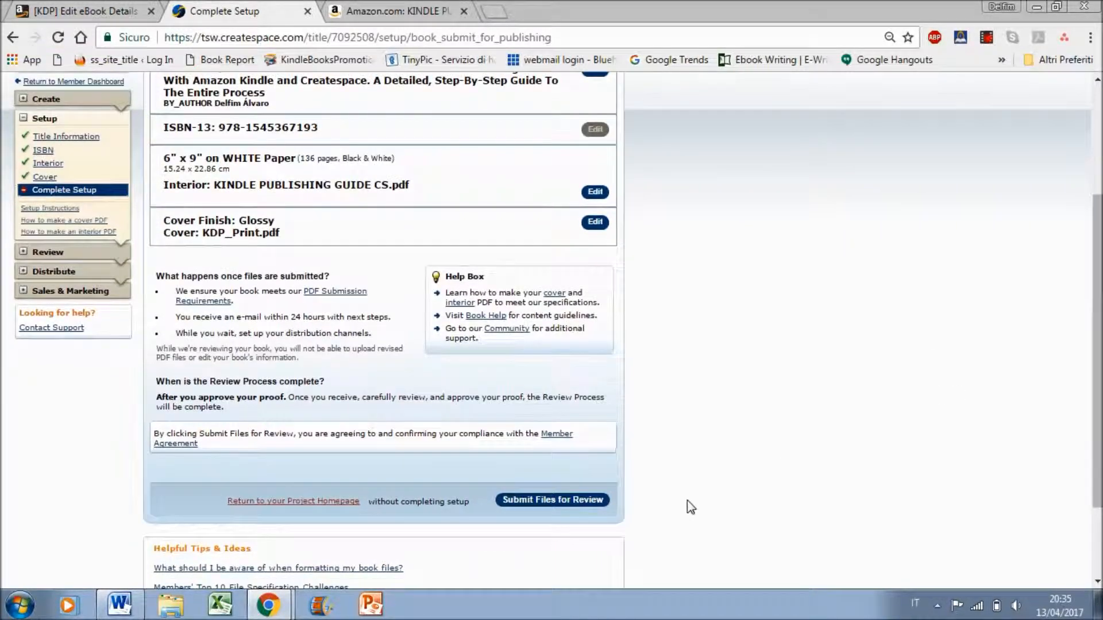
pyautogui.click(578, 501)
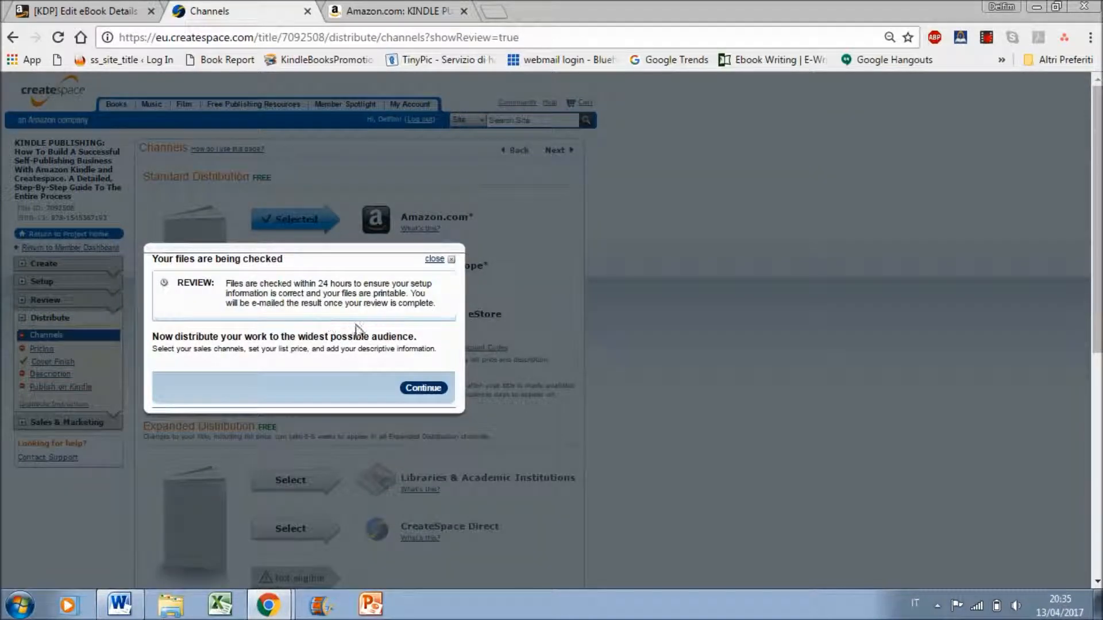
pyautogui.click(423, 388)
# Add the Expanded Distribution channels Libraries & Academic Institutions and CreateSpace Direct
pyautogui.scroll(-1, 551, 330)
pyautogui.scroll(1, 552, 330)
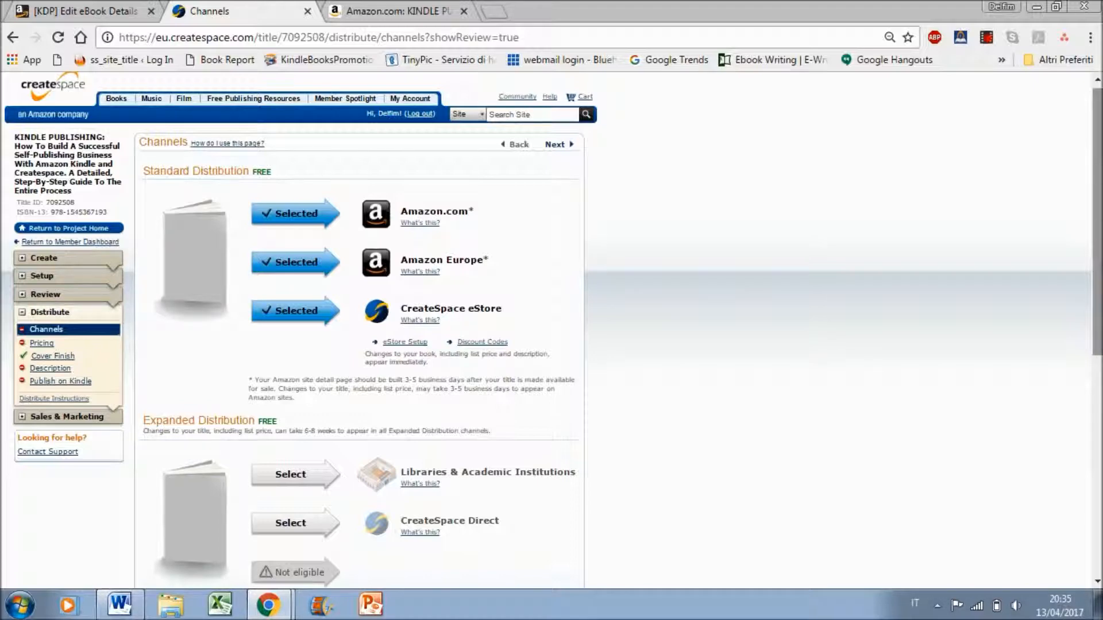
pyautogui.scroll(-1, 335, 180)
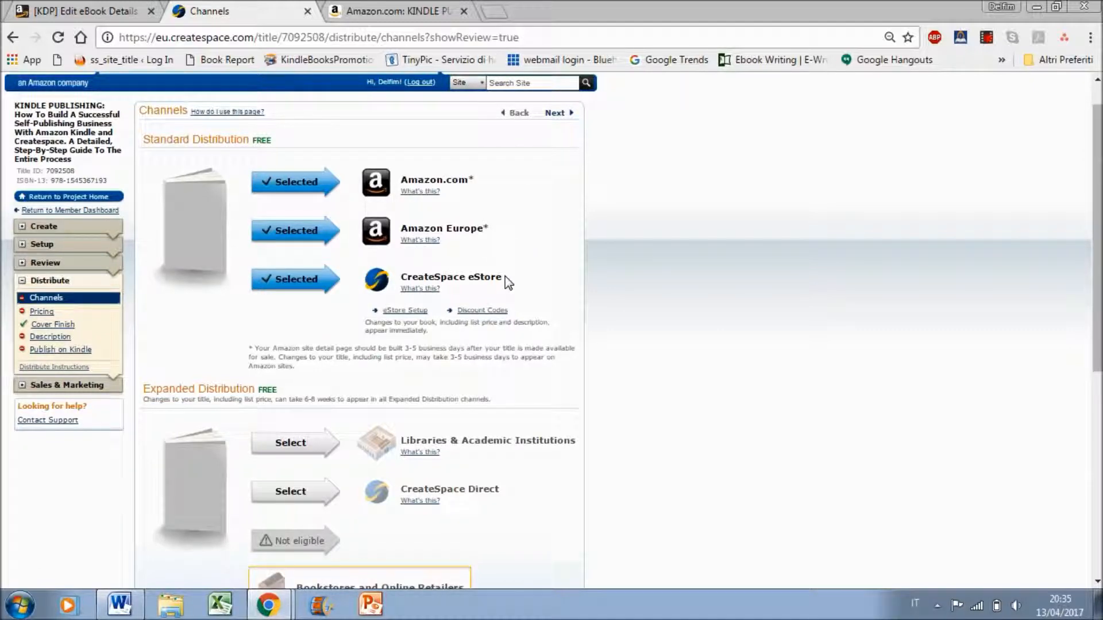
pyautogui.scroll(-2, 508, 282)
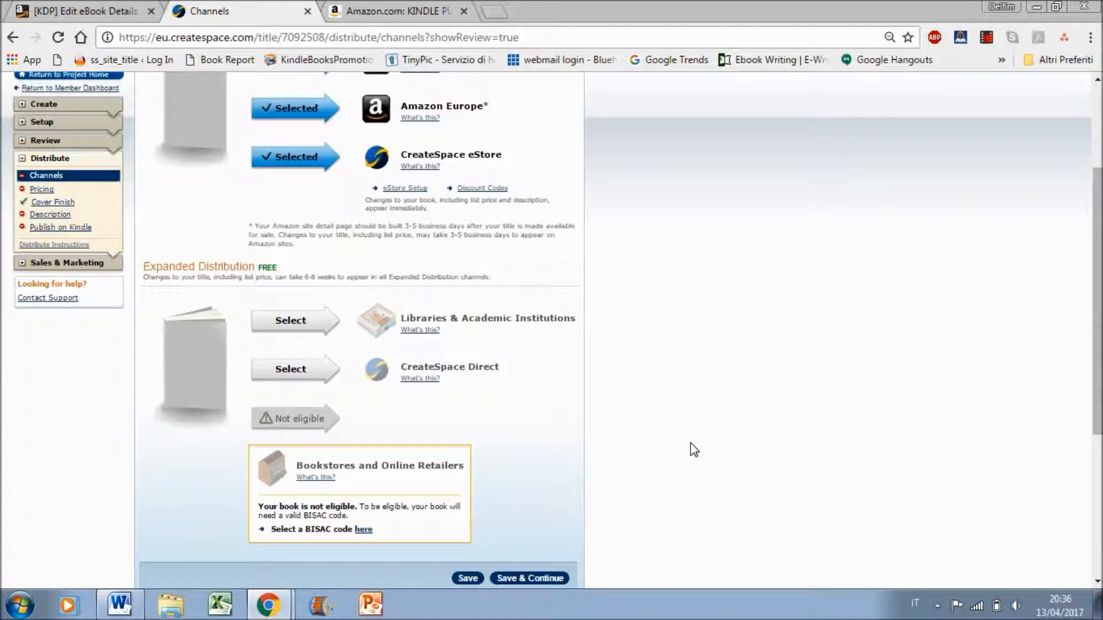
pyautogui.click(290, 322)
pyautogui.click(278, 372)
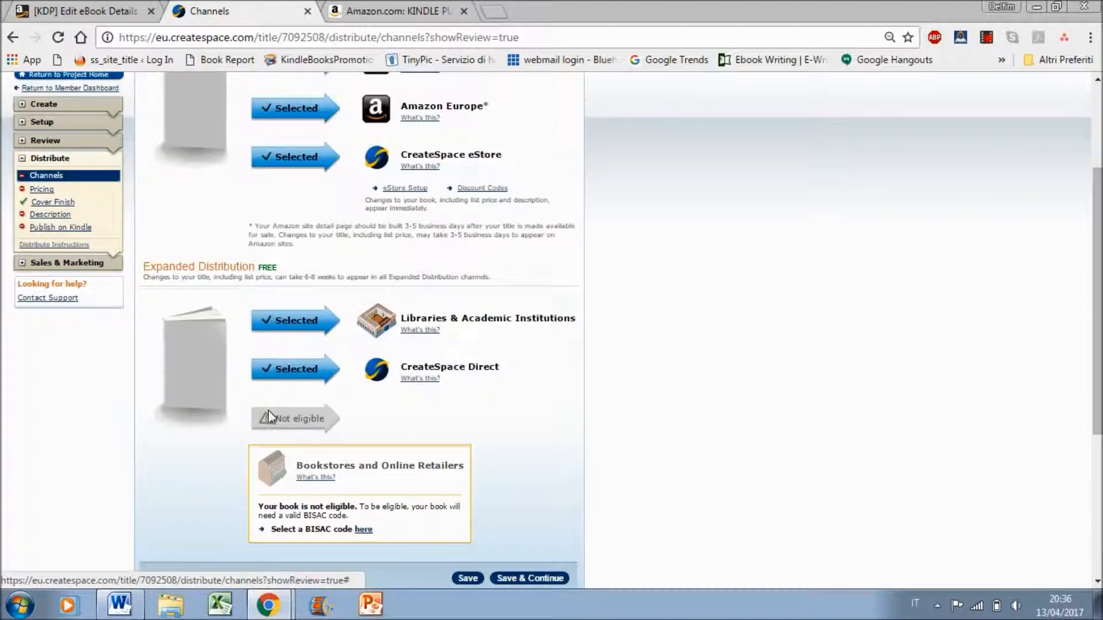
# Go to the BISAC code setup for bookstores and fill in the book description with the full text of the Word document HTML DESCRIPTION
pyautogui.scroll(-1, 1095, 367)
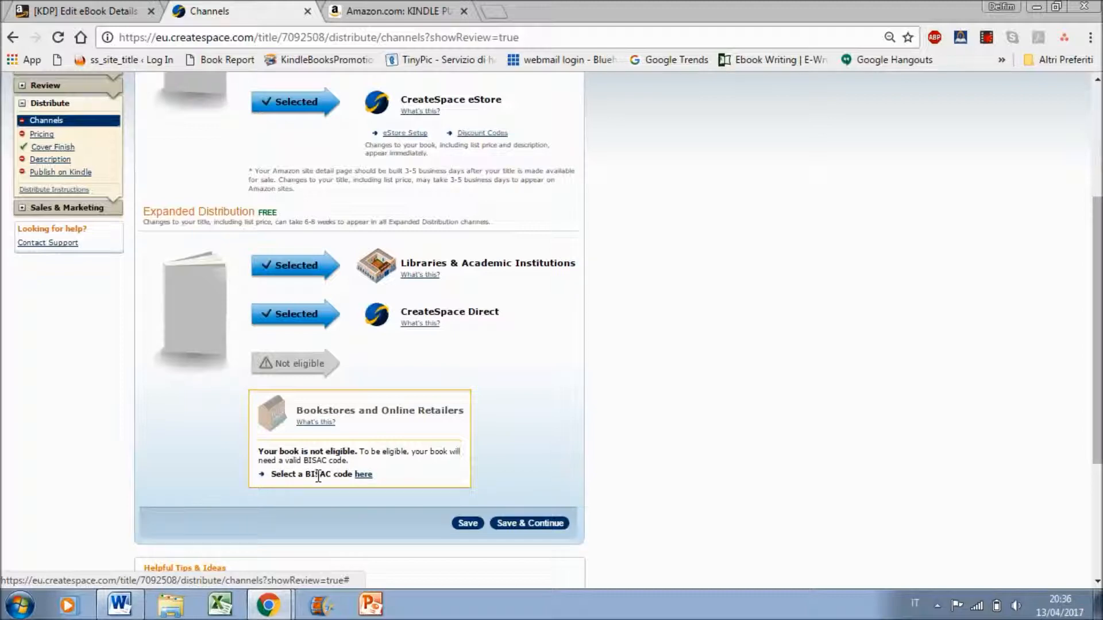
pyautogui.click(357, 475)
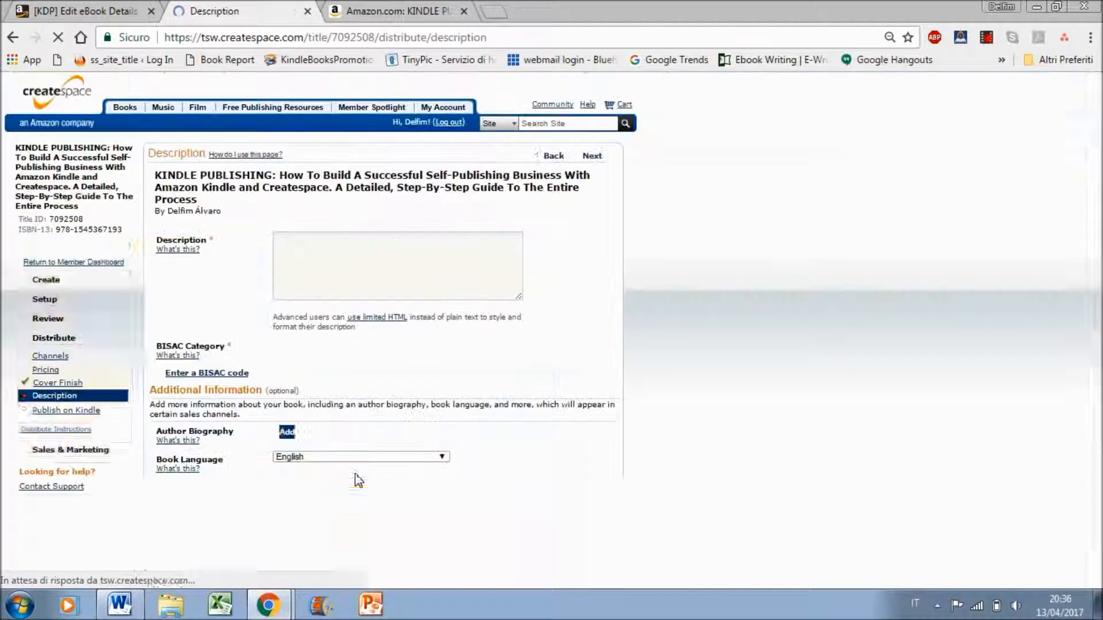
pyautogui.click(460, 270)
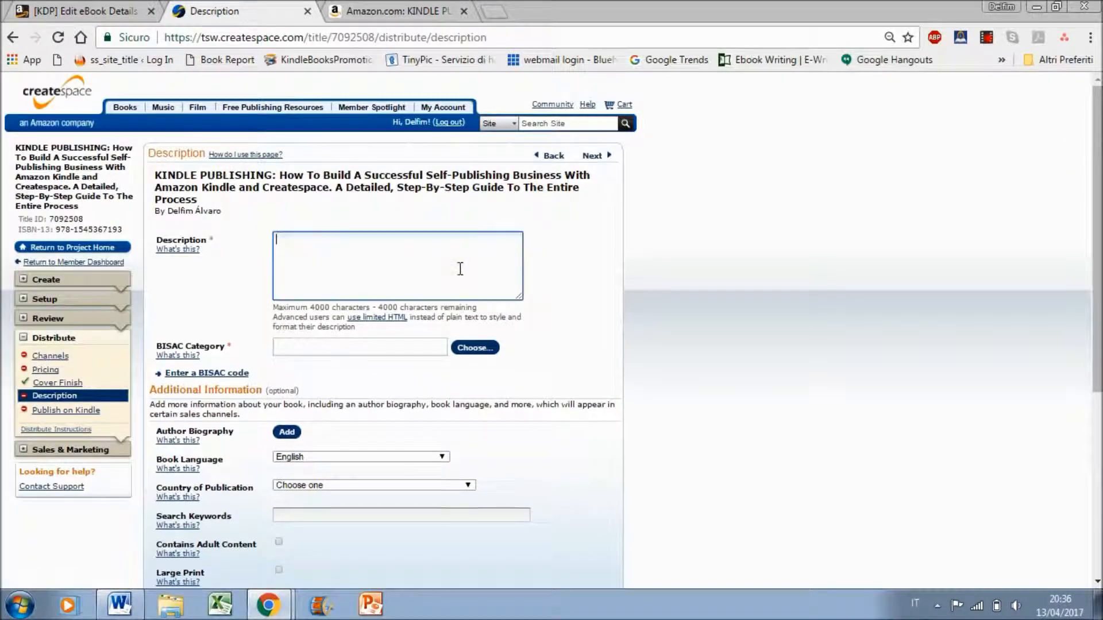
pyautogui.hotkey('alt', 'Tab')
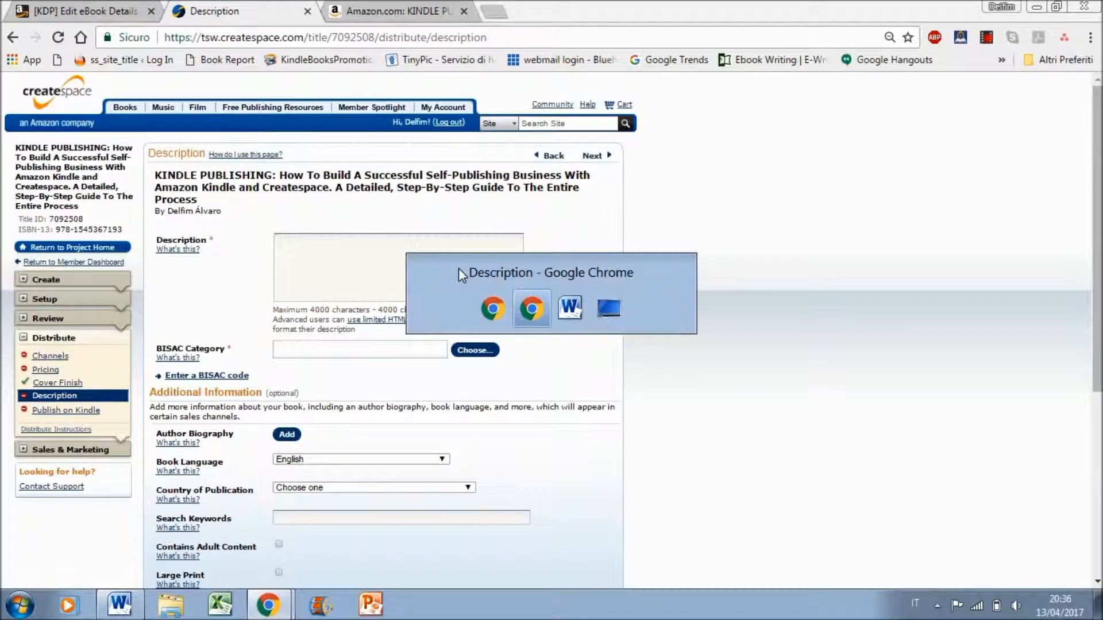
pyautogui.hotkey('ctrl', 'a')
pyautogui.hotkey('ctrl', 'c')
pyautogui.hotkey('alt', 'Tab')
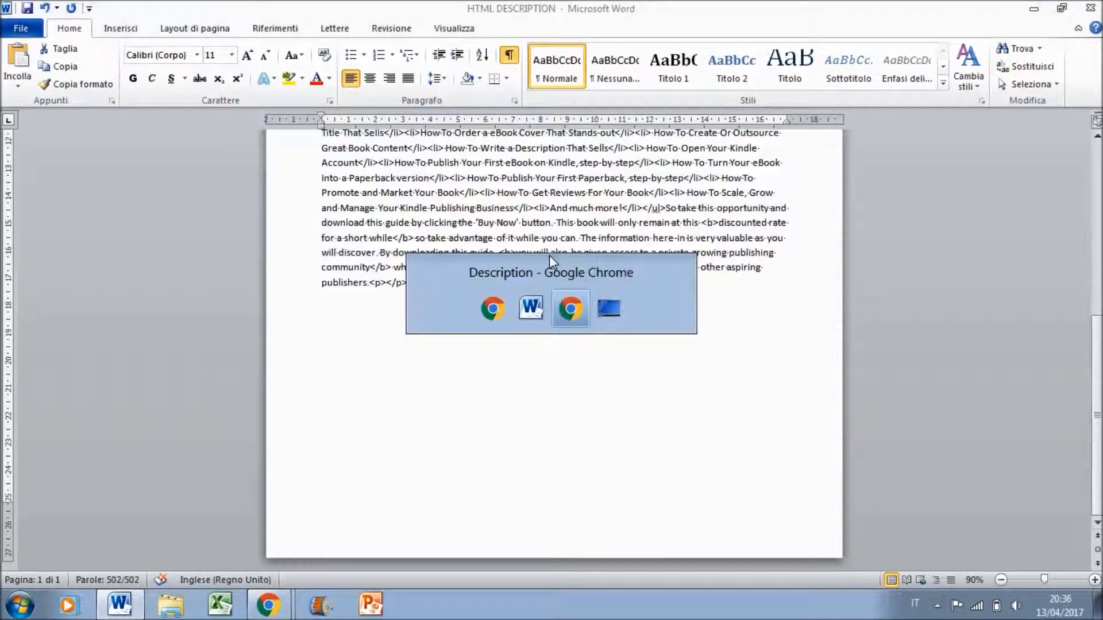
pyautogui.hotkey('ctrl', 'v')
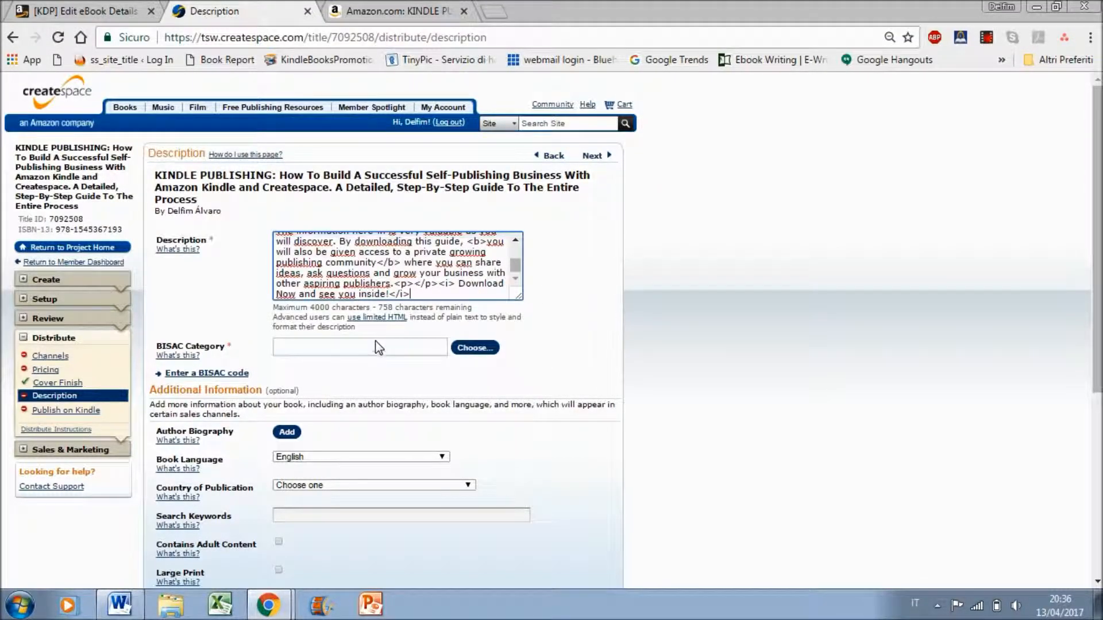
# Set the BISAC category to Business & Economics / Home-based Businesses
pyautogui.click(465, 350)
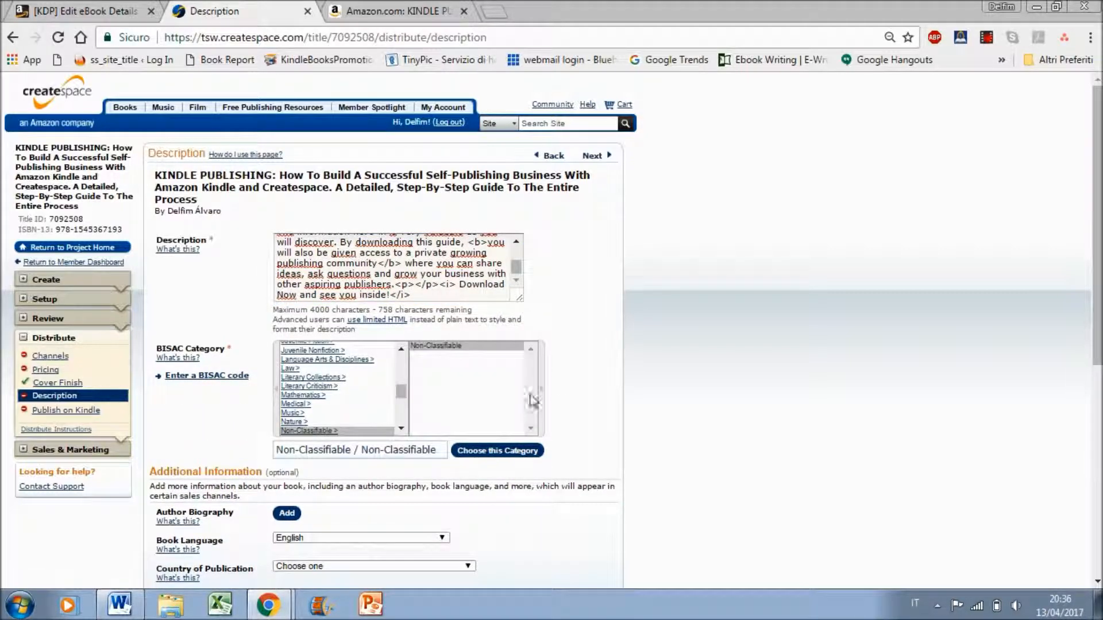
pyautogui.moveTo(396, 391); pyautogui.dragTo(401, 366)
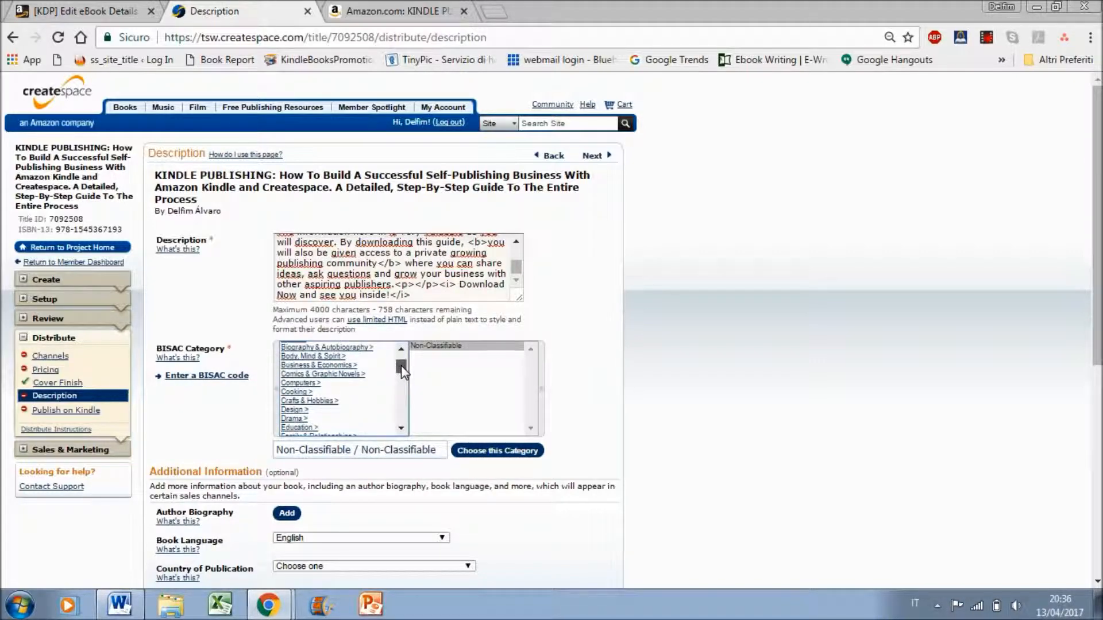
pyautogui.click(336, 366)
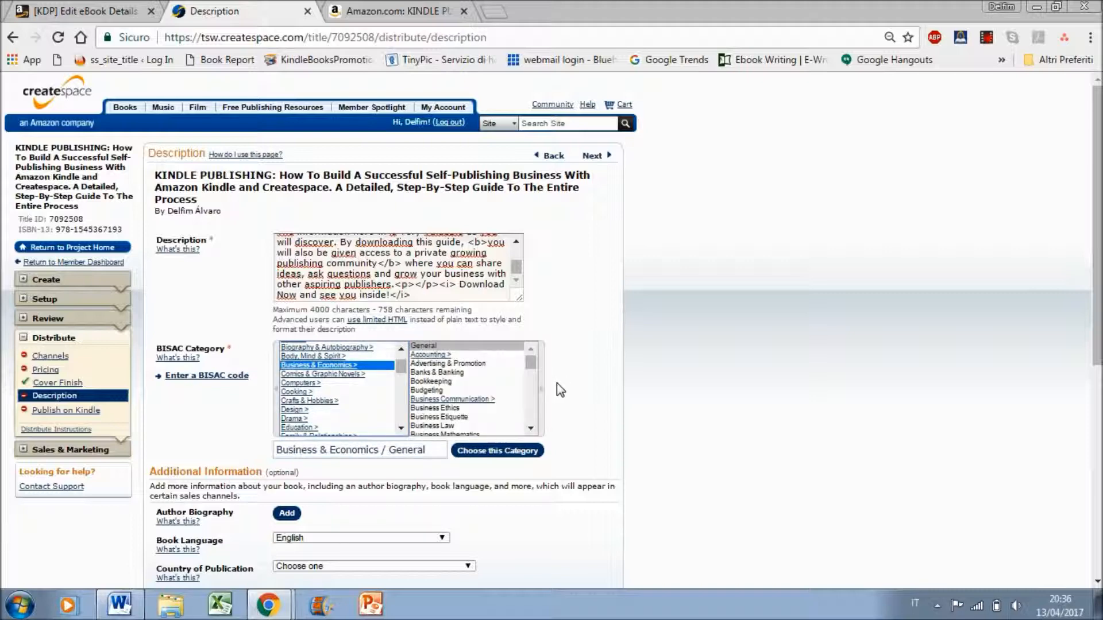
pyautogui.moveTo(532, 355); pyautogui.dragTo(532, 382)
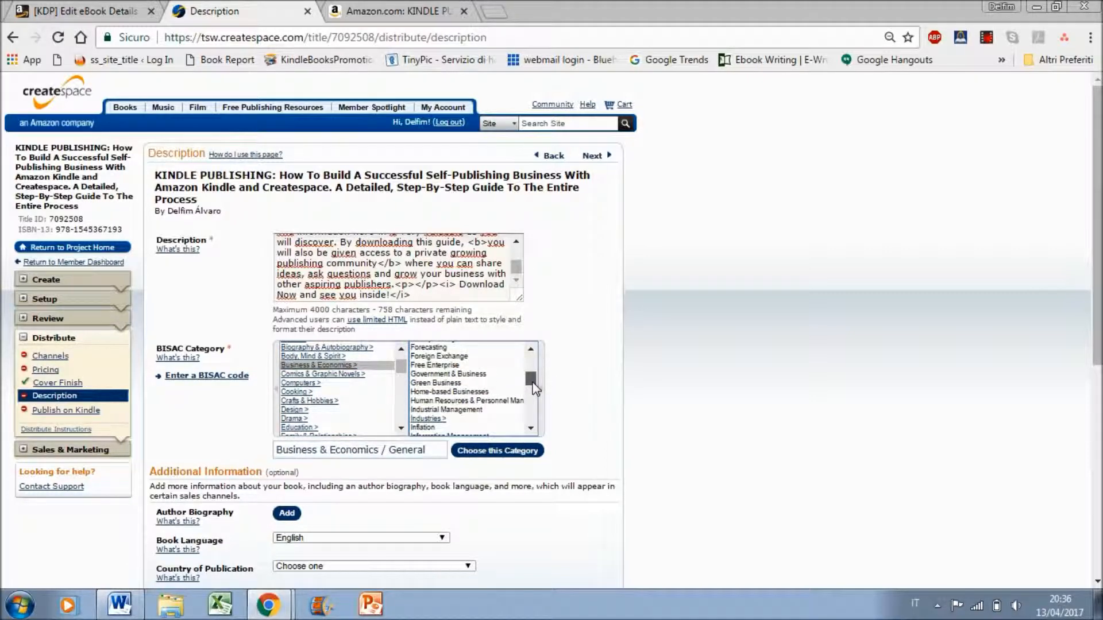
pyautogui.click(477, 392)
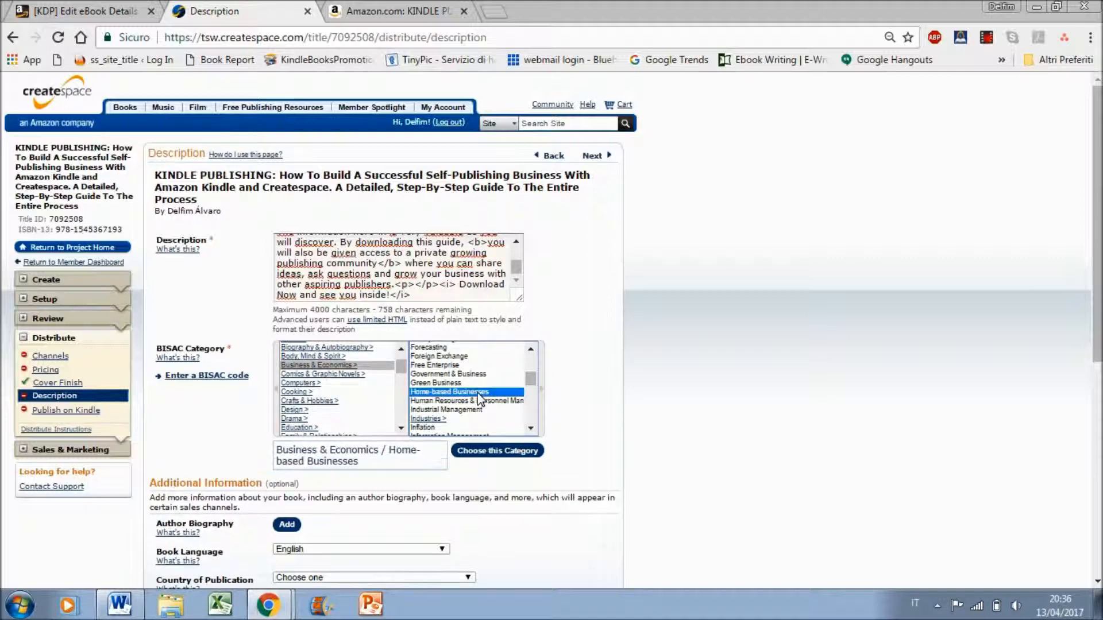
pyautogui.click(498, 451)
# Copy the keyword "Kindle publishing guide" from the KDP eBook details into the paperback's search keywords, followed by a comma
pyautogui.scroll(-1, 1022, 284)
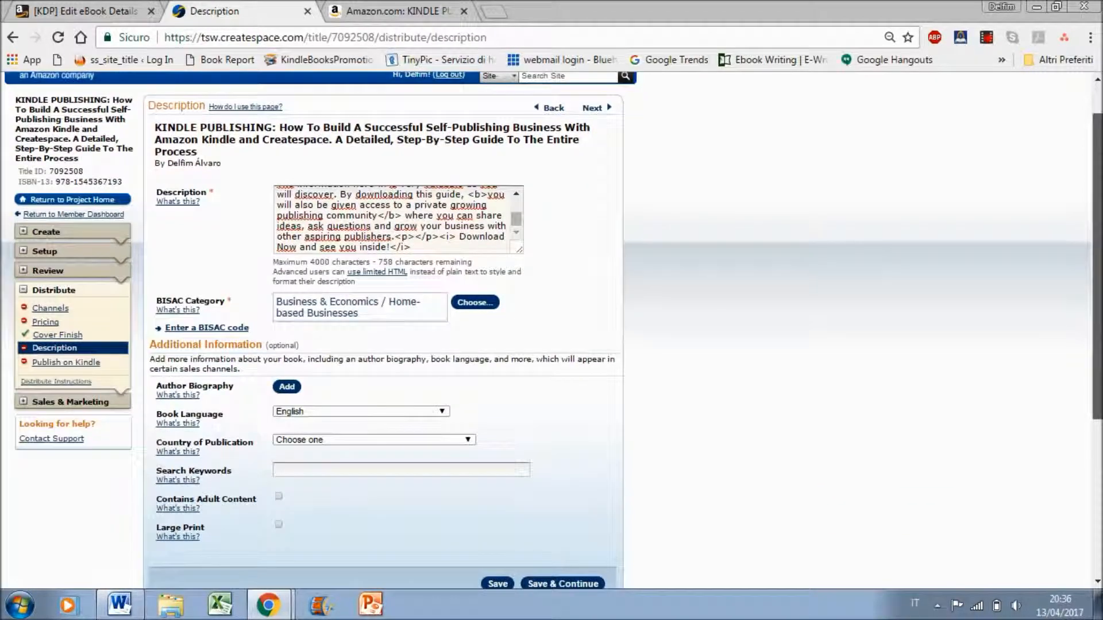
pyautogui.scroll(-1, 346, 352)
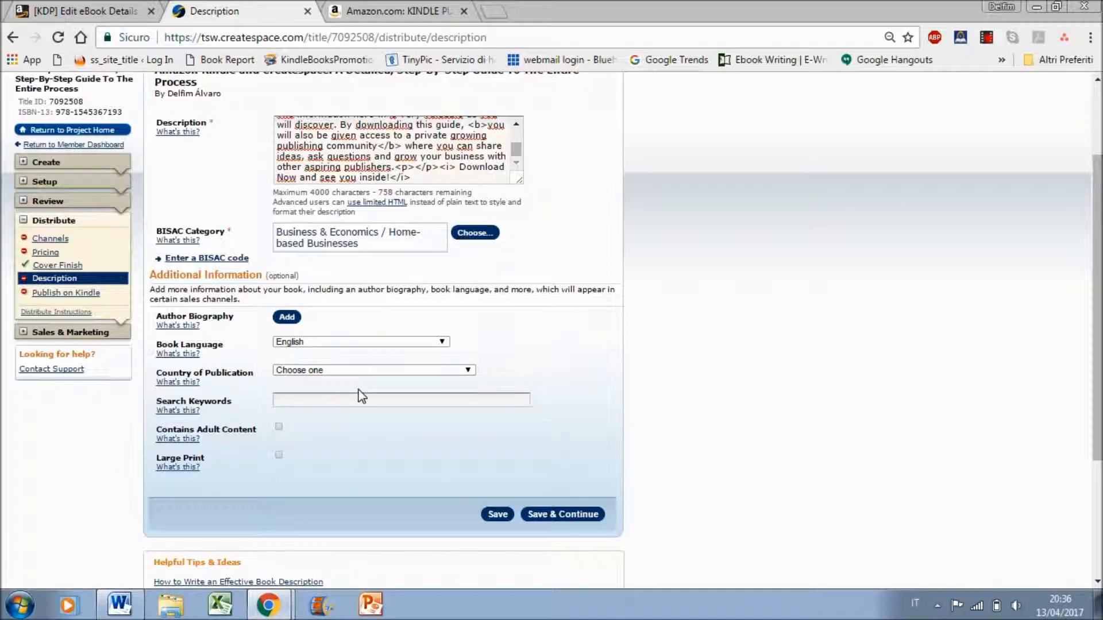
pyautogui.click(343, 396)
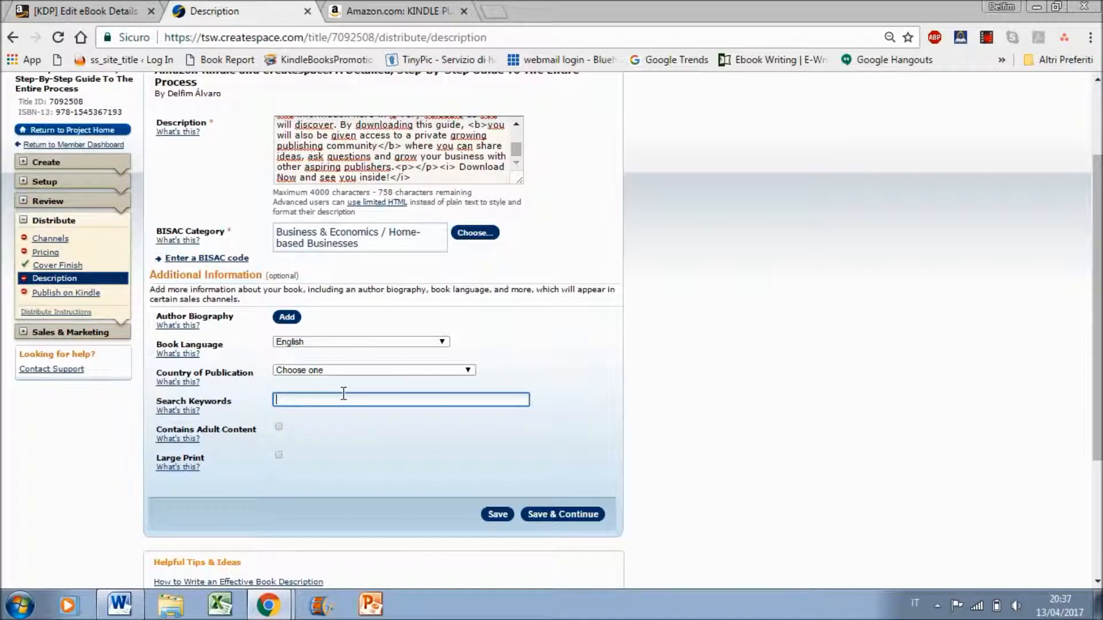
pyautogui.click(137, 11)
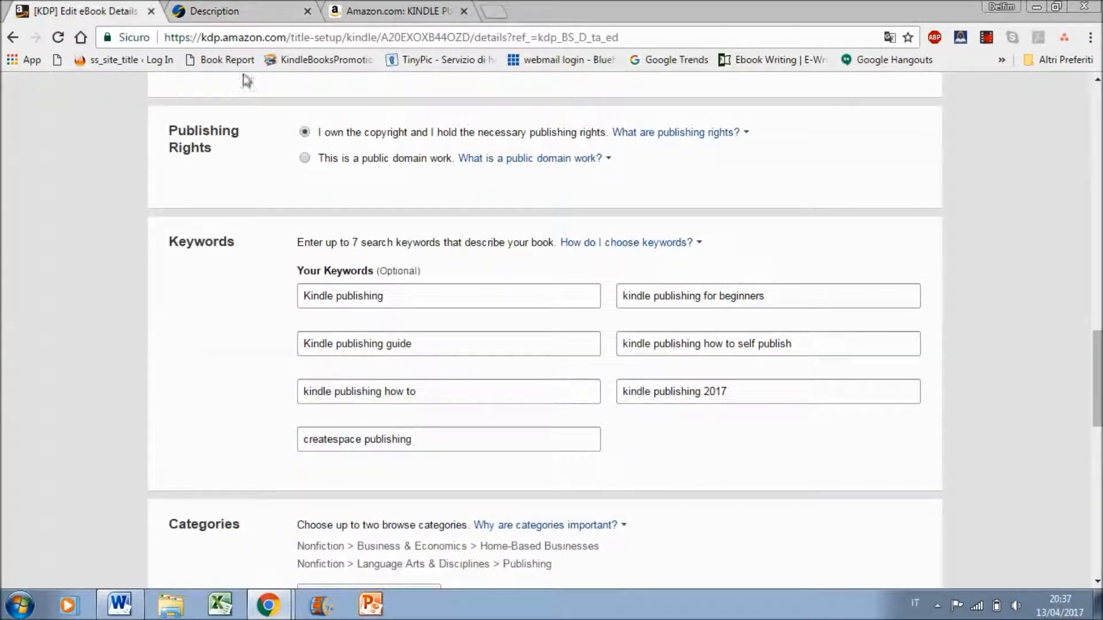
pyautogui.tripleClick(400, 345)
pyautogui.hotkey('ctrl', 'c')
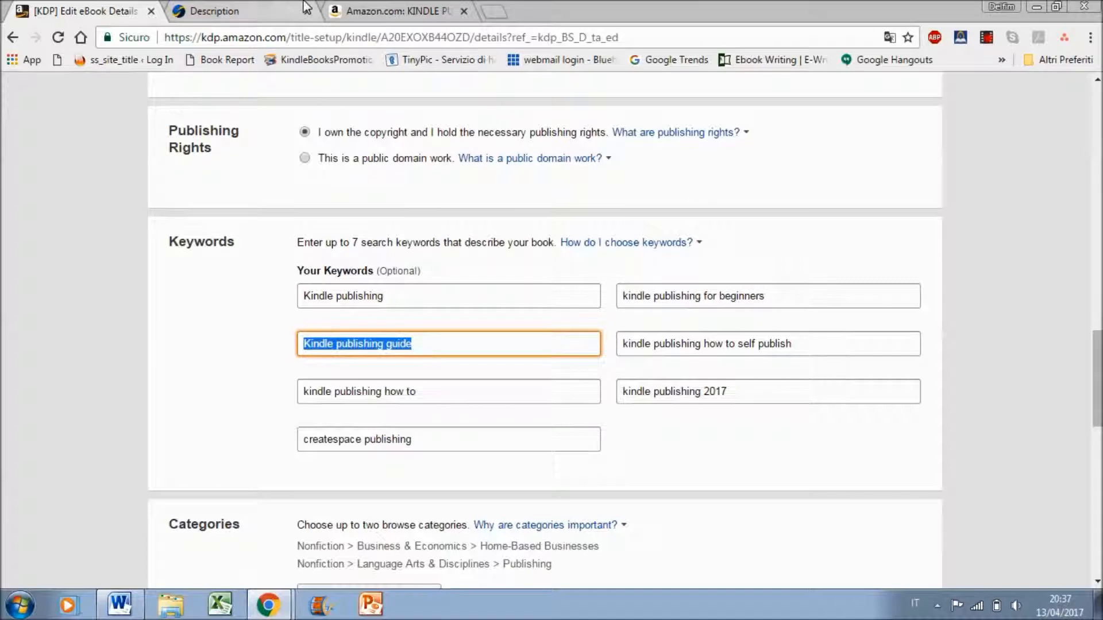
pyautogui.click(230, 11)
pyautogui.hotkey('ctrl', 'v')
pyautogui.write(',')
# Append the KDP keyword "kindle publishing how to" and a comma to the paperback's search keywords
pyautogui.click(149, 8)
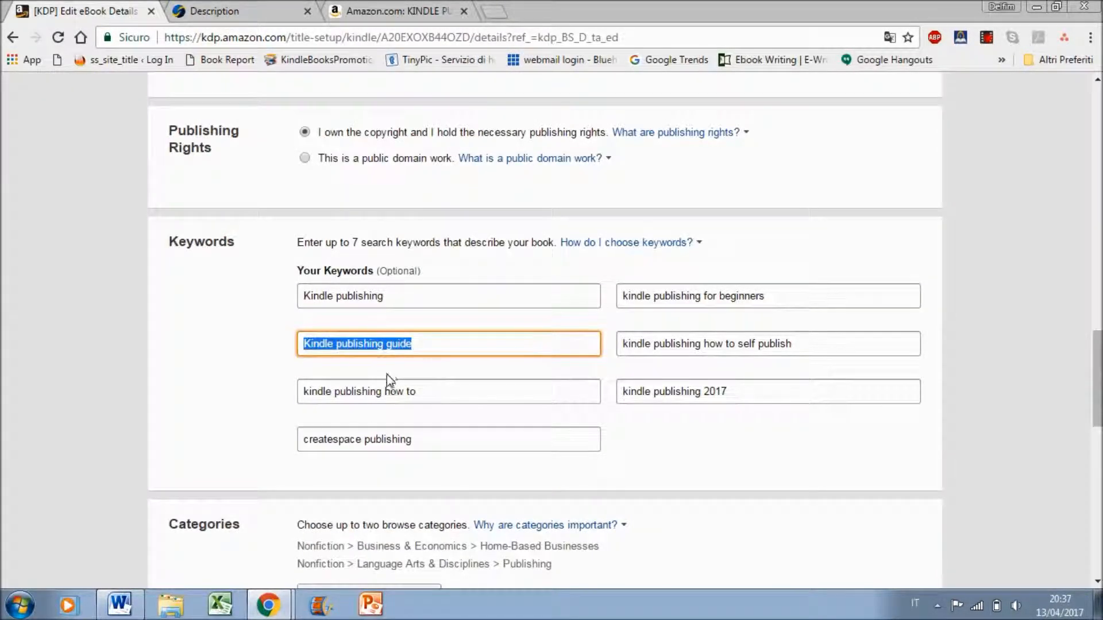
pyautogui.click(379, 392)
pyautogui.hotkey('ctrl', 'a')
pyautogui.hotkey('ctrl', 'c')
pyautogui.hotkey('ctrl', 'Tab')
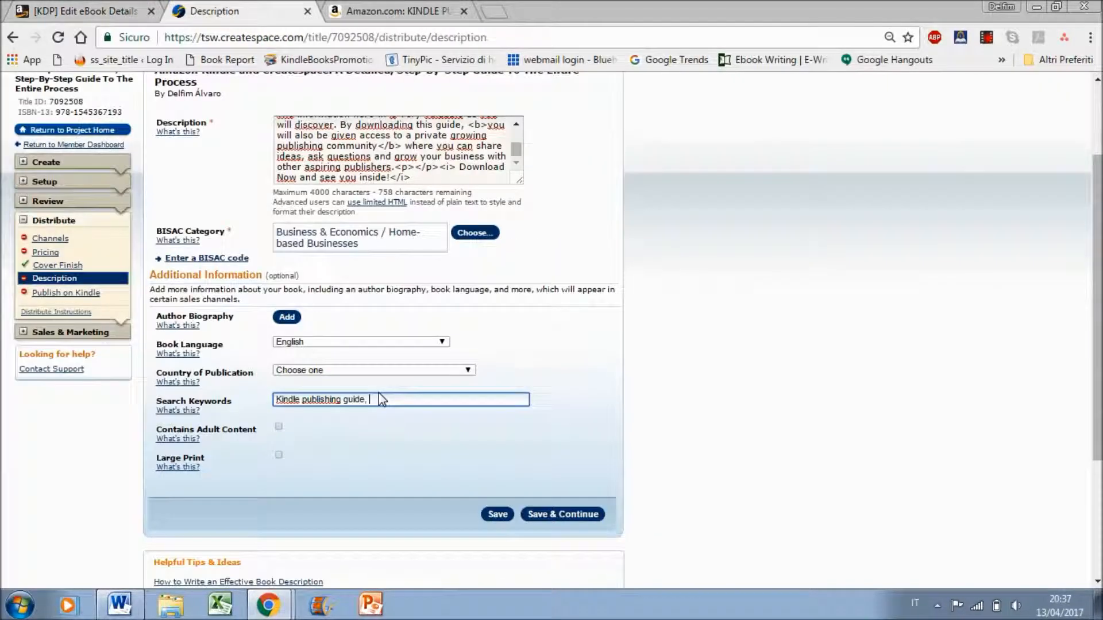
pyautogui.hotkey('ctrl', 'v')
pyautogui.write(',')
# Append the KDP keyword "createspace publishing" and a comma to the paperback's search keywords
pyautogui.click(86, 10)
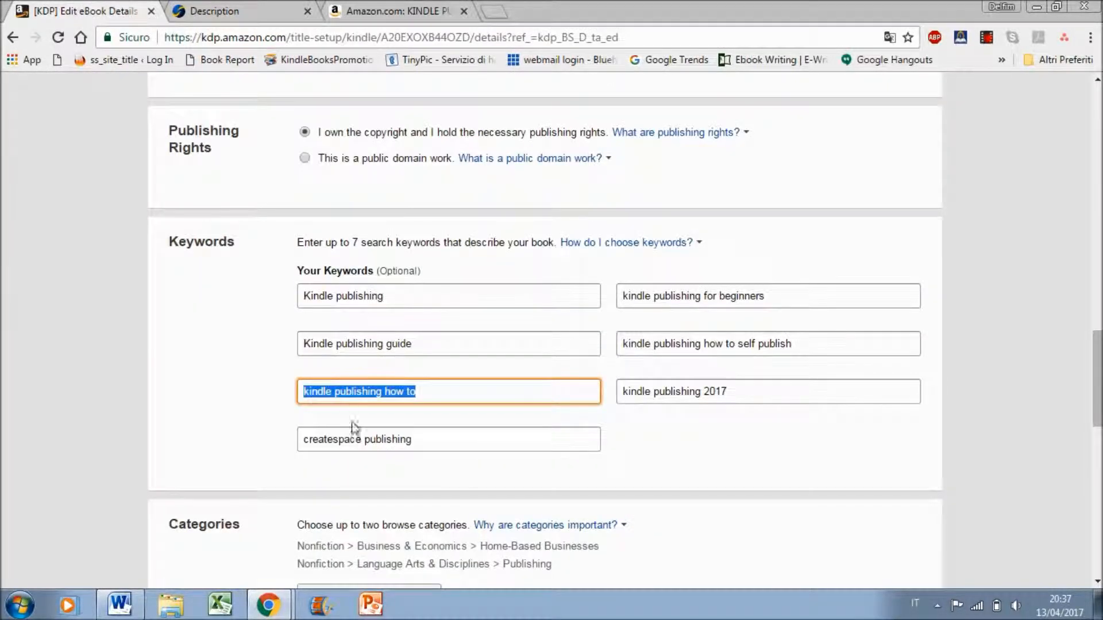
pyautogui.click(395, 448)
pyautogui.hotkey('ctrl', 'a')
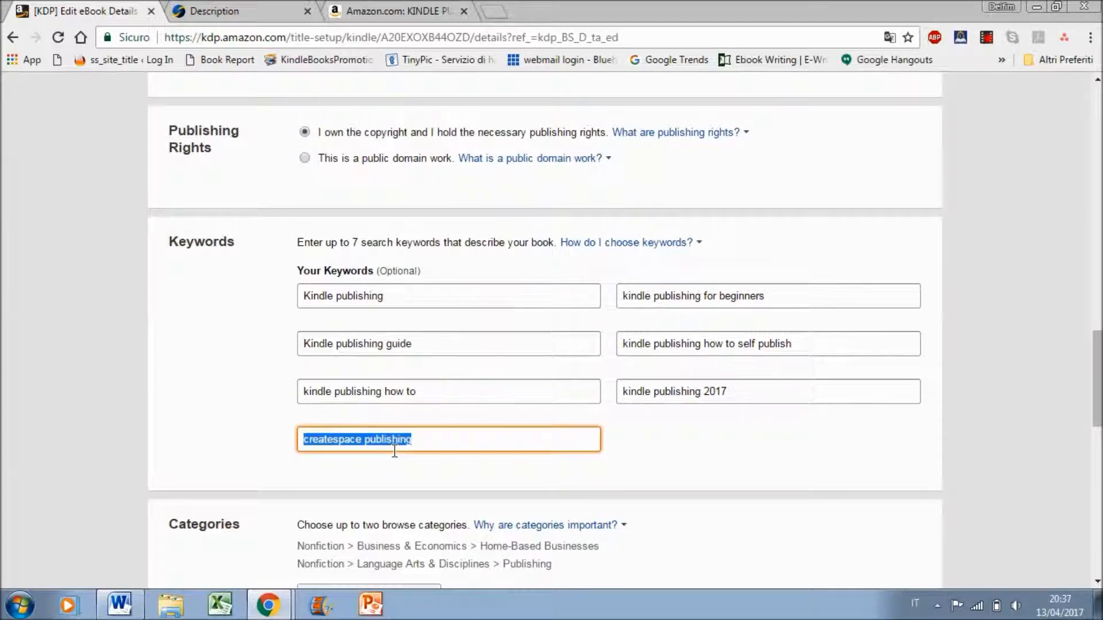
pyautogui.hotkey('alt', 'Tab')
pyautogui.hotkey('alt', 'Tab')
pyautogui.hotkey('ctrl', 'Tab')
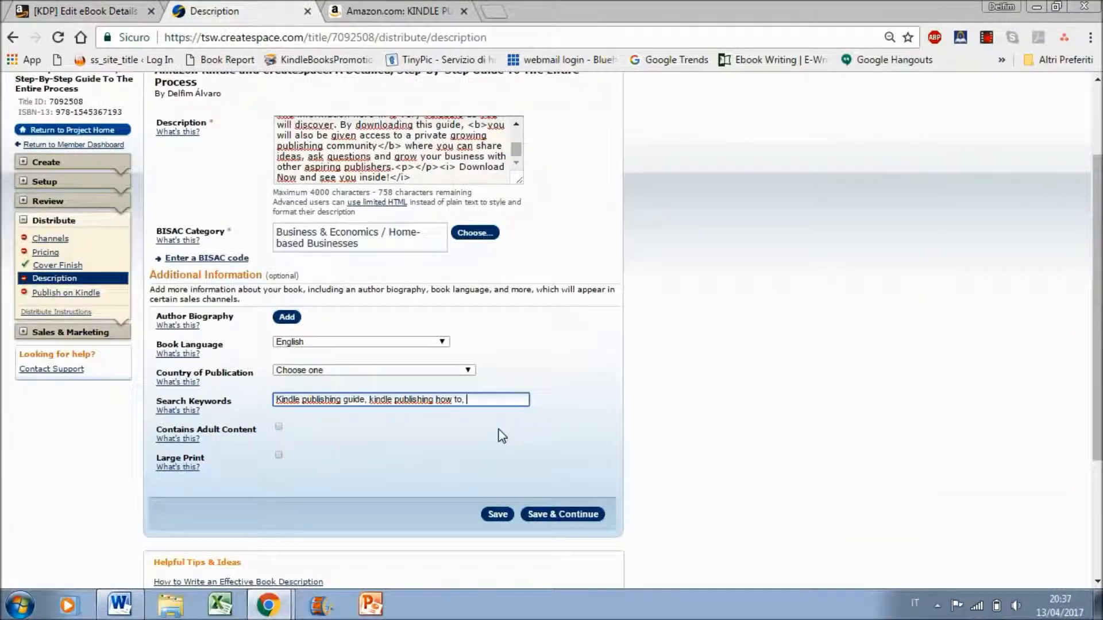
pyautogui.hotkey('ctrl', 'v')
pyautogui.write(',')
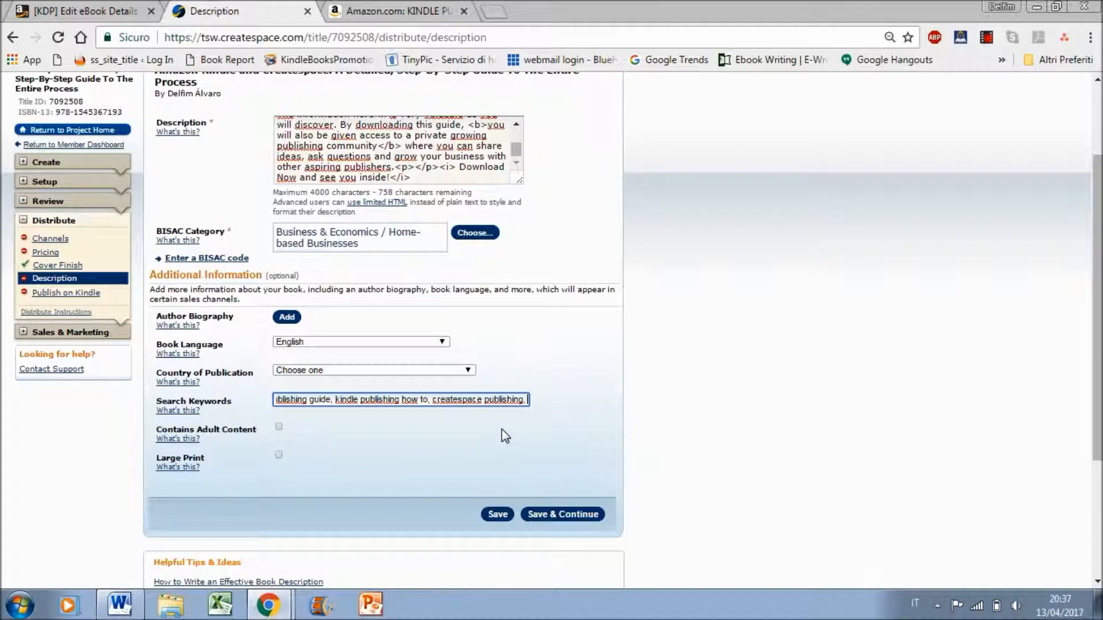
# Append the KDP keyword "kindle publishing for beginners" and a comma to the end of the paperback's search keywords
pyautogui.click(105, 8)
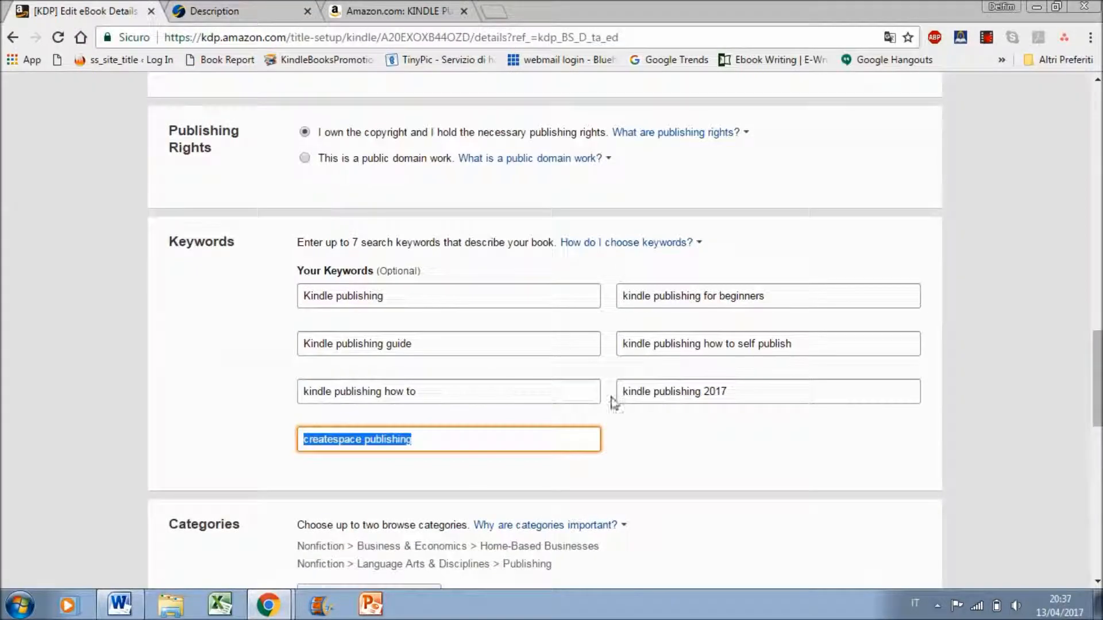
pyautogui.tripleClick(735, 299)
pyautogui.hotkey('ctrl', 'Tab')
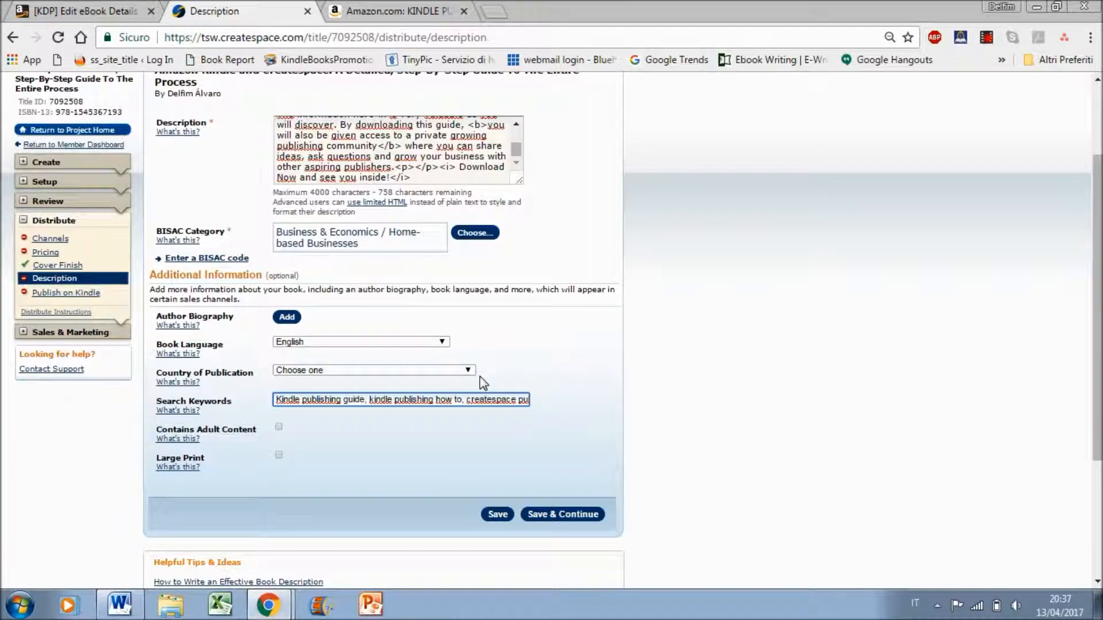
pyautogui.press('Right')
pyautogui.press('Right')
pyautogui.press('Right')
pyautogui.press('Right')
pyautogui.press('Right')
pyautogui.press('Right')
pyautogui.press('Right')
pyautogui.press('Right')
pyautogui.press('Right')
pyautogui.press('Right')
pyautogui.press('Right')
pyautogui.press('Right')
pyautogui.press('Right')
pyautogui.press('Right')
pyautogui.press('Right')
pyautogui.press('Right')
pyautogui.press('Right')
pyautogui.press('Right')
pyautogui.press('Right')
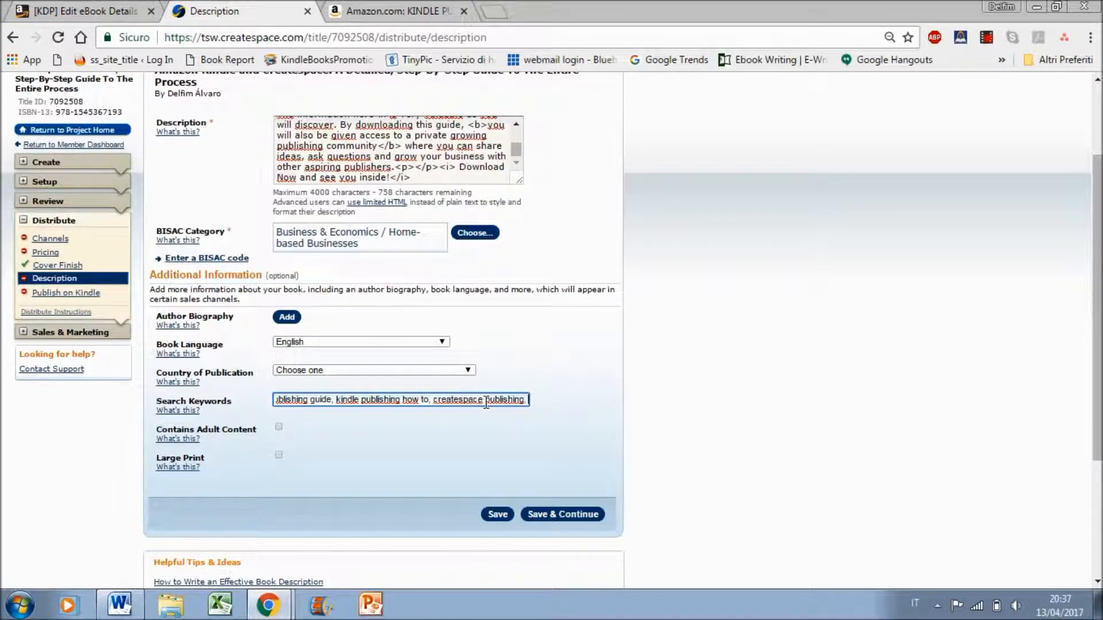
pyautogui.hotkey('ctrl', 'v')
pyautogui.write(',')
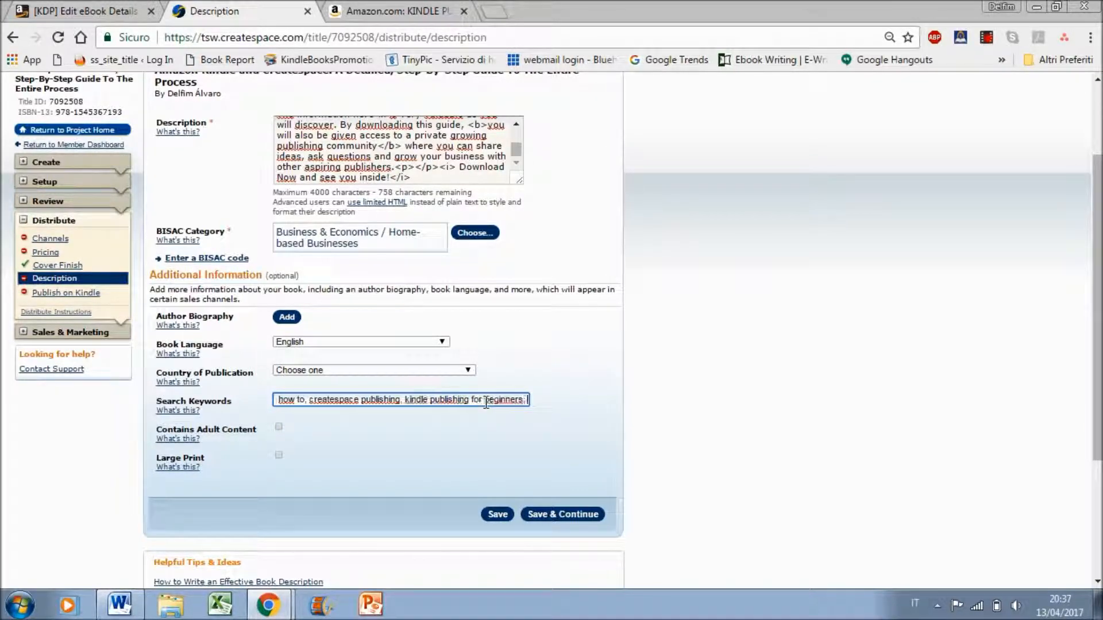
# Append the KDP keyword "kindle publishing 2017" to the end of the paperback's search keywords
pyautogui.click(133, 11)
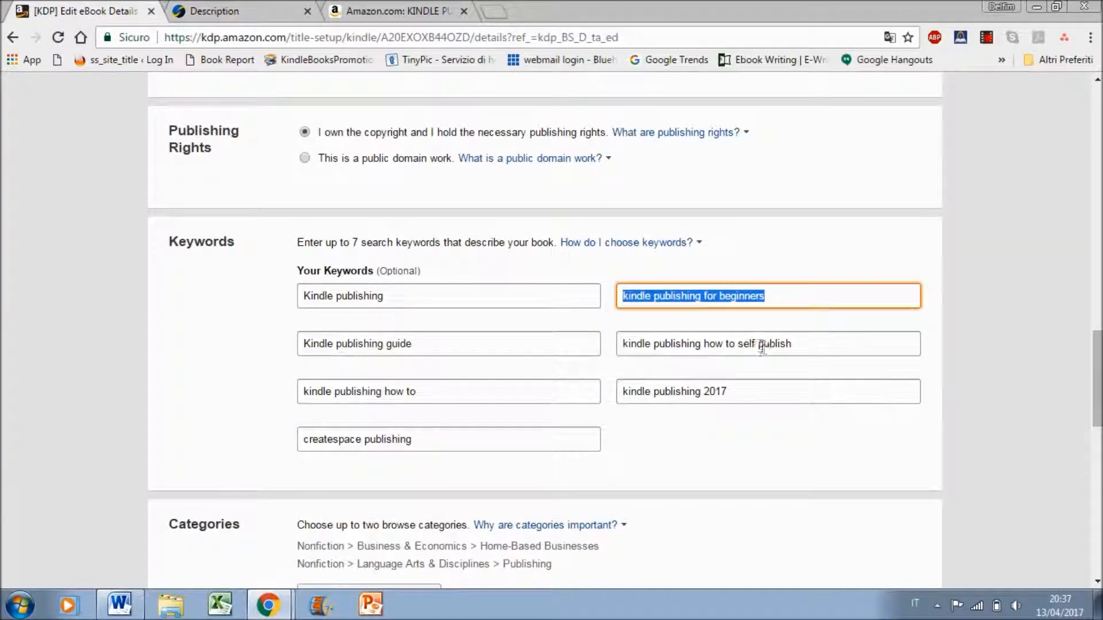
pyautogui.click(697, 390)
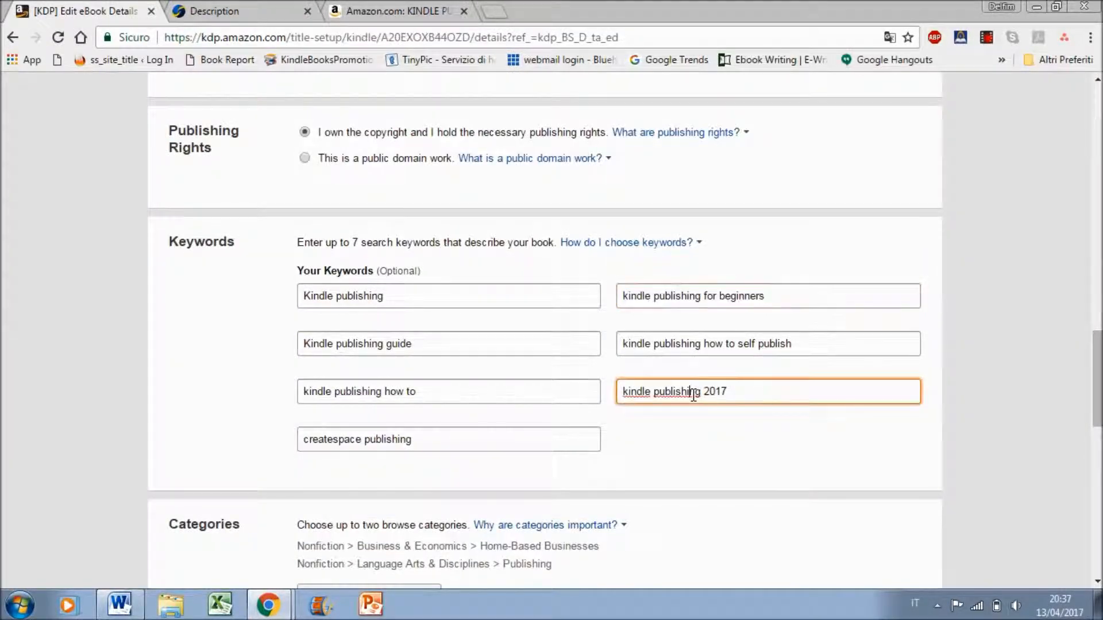
pyautogui.hotkey('ctrl', 'a')
pyautogui.hotkey('ctrl', 'c')
pyautogui.click(247, 10)
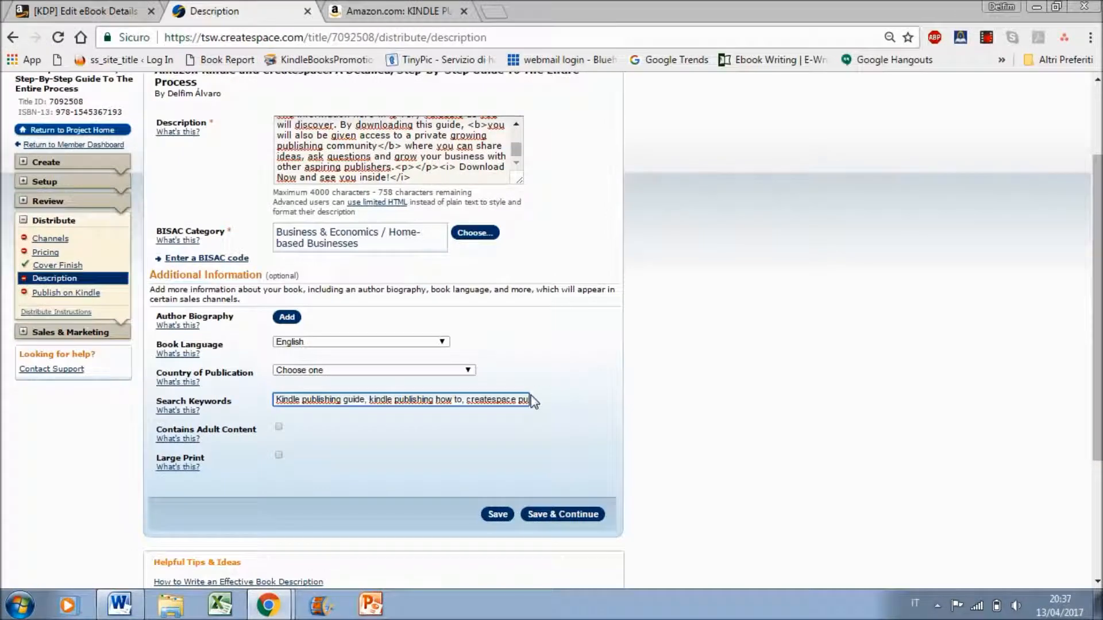
pyautogui.write('blishing, kindle publishing for beginners')
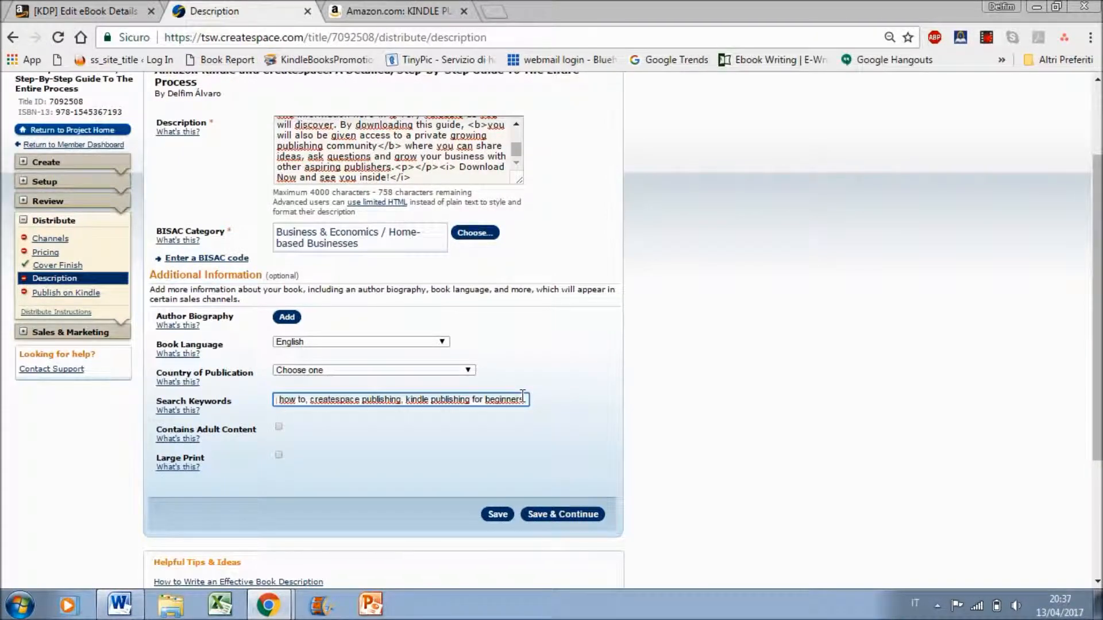
pyautogui.hotkey('ctrl', 'v')
pyautogui.click(701, 397)
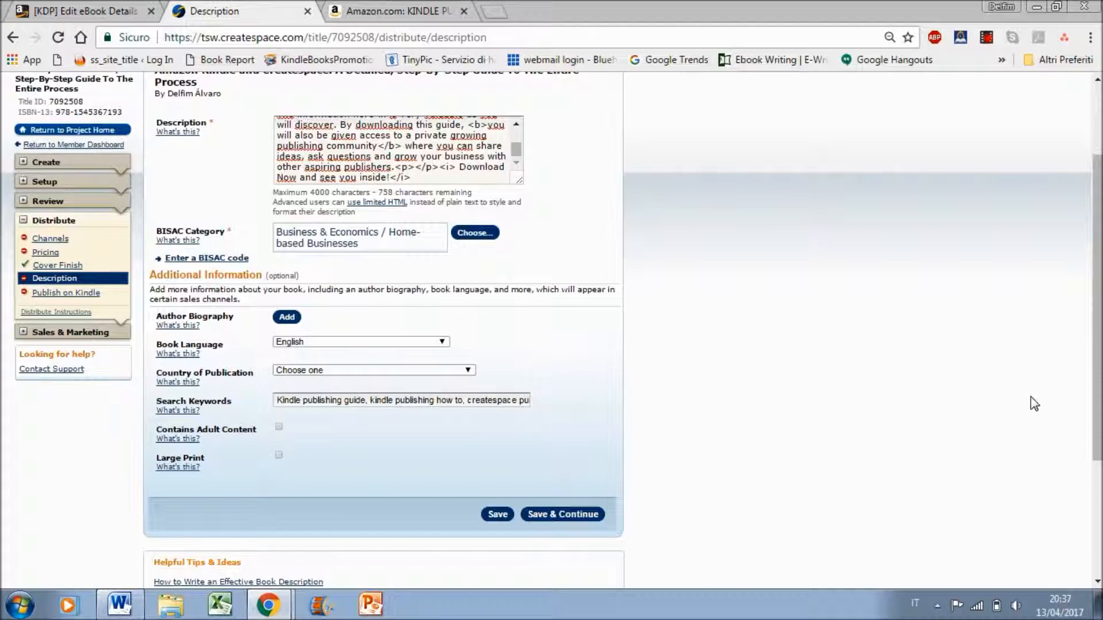
# Save the paperback's description details and continue
pyautogui.scroll(2, 1034, 403)
pyautogui.scroll(-3, 1034, 402)
pyautogui.click(580, 494)
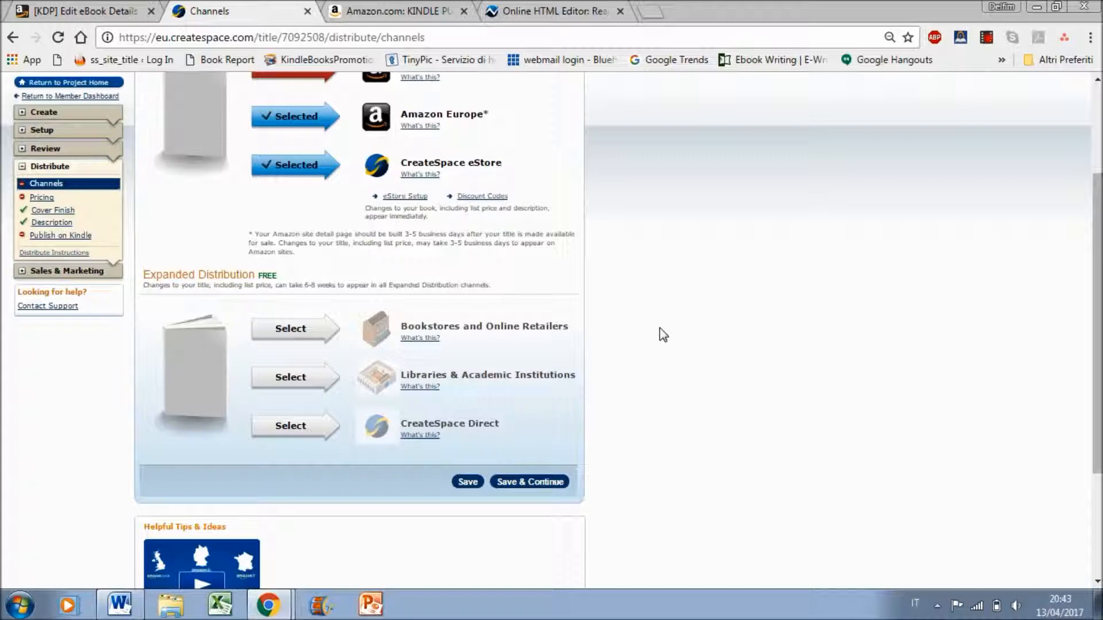
# Enable Bookstores and Online Retailers, Libraries & Academic Institutions and CreateSpace Direct alongside the standard distribution channels, and save and continue to pricing
pyautogui.scroll(4, 659, 328)
pyautogui.scroll(-2, 660, 328)
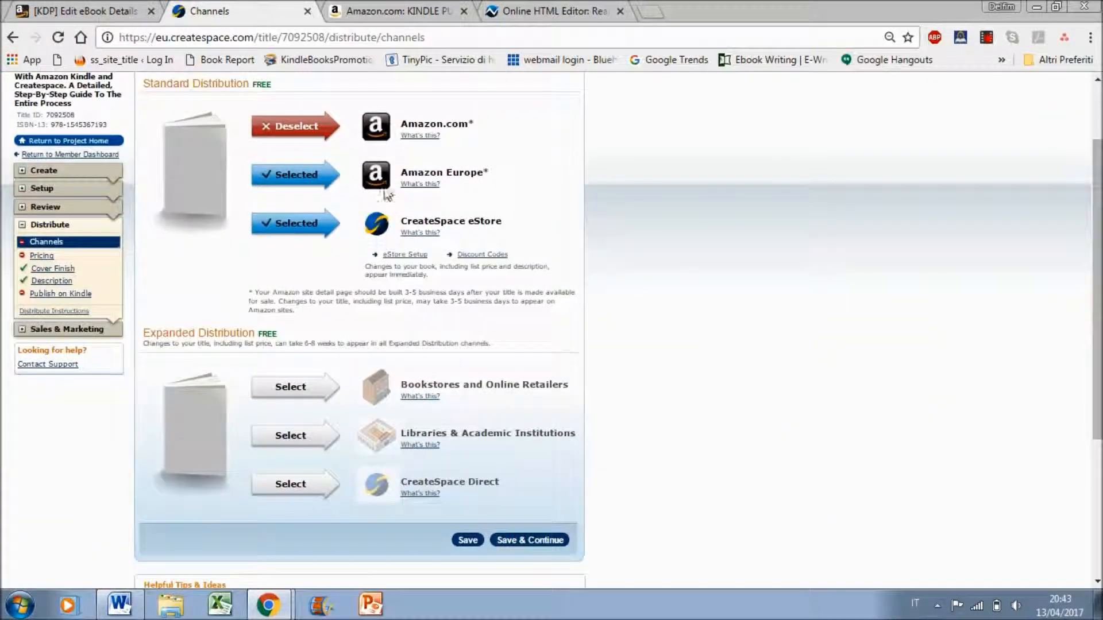
pyautogui.click(283, 124)
pyautogui.click(282, 137)
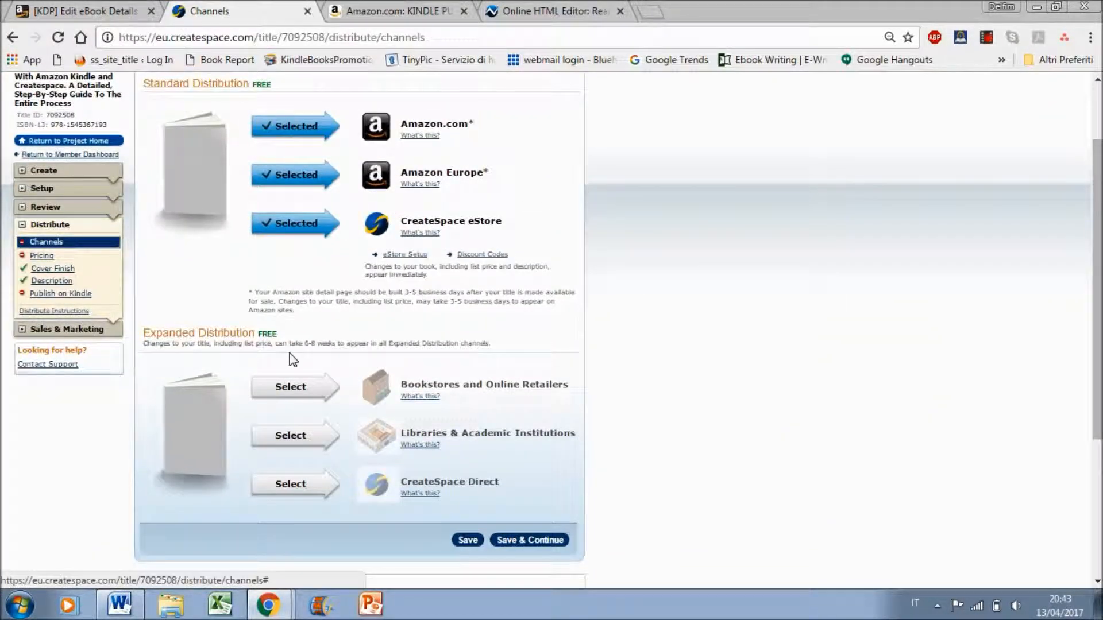
pyautogui.click(286, 383)
pyautogui.click(308, 443)
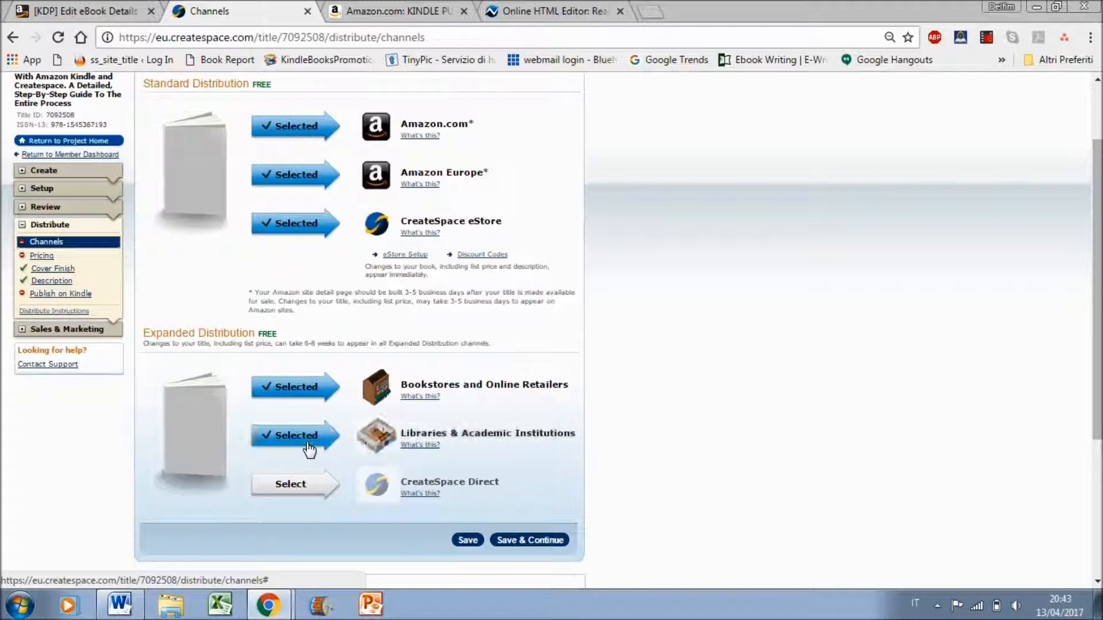
pyautogui.click(311, 489)
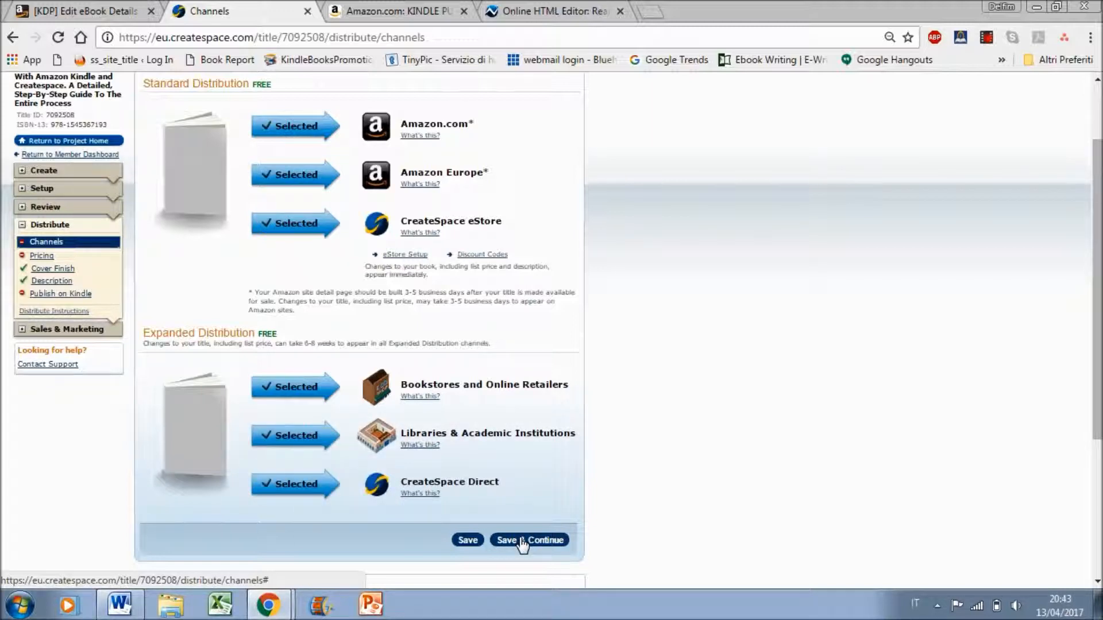
pyautogui.click(540, 543)
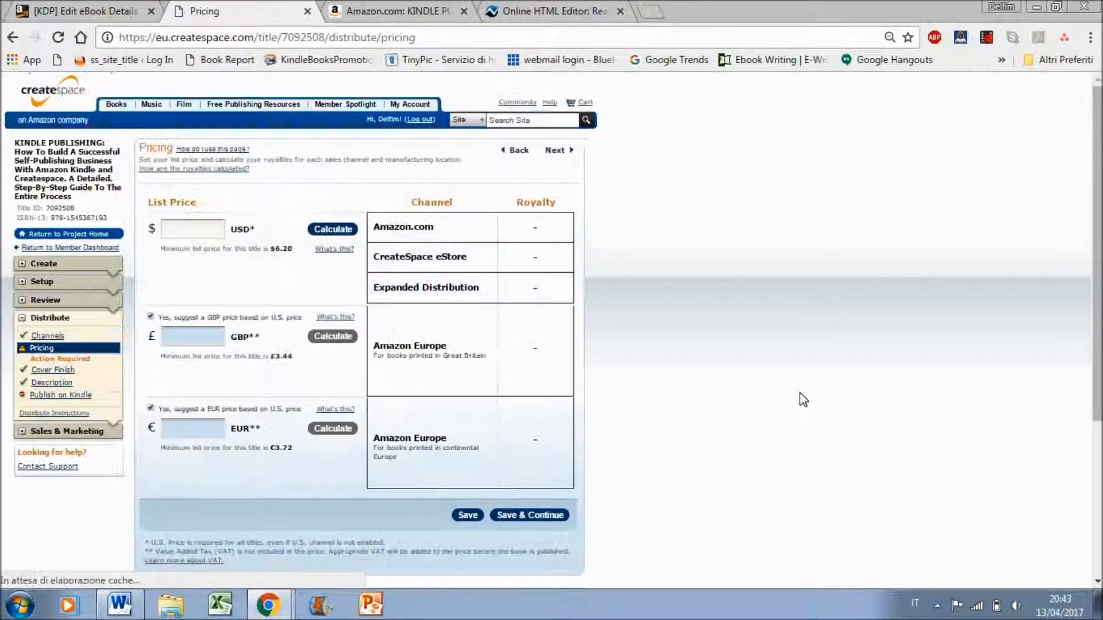
# Set the paperback's USD list price to 20 and calculate the royalties
pyautogui.click(196, 232)
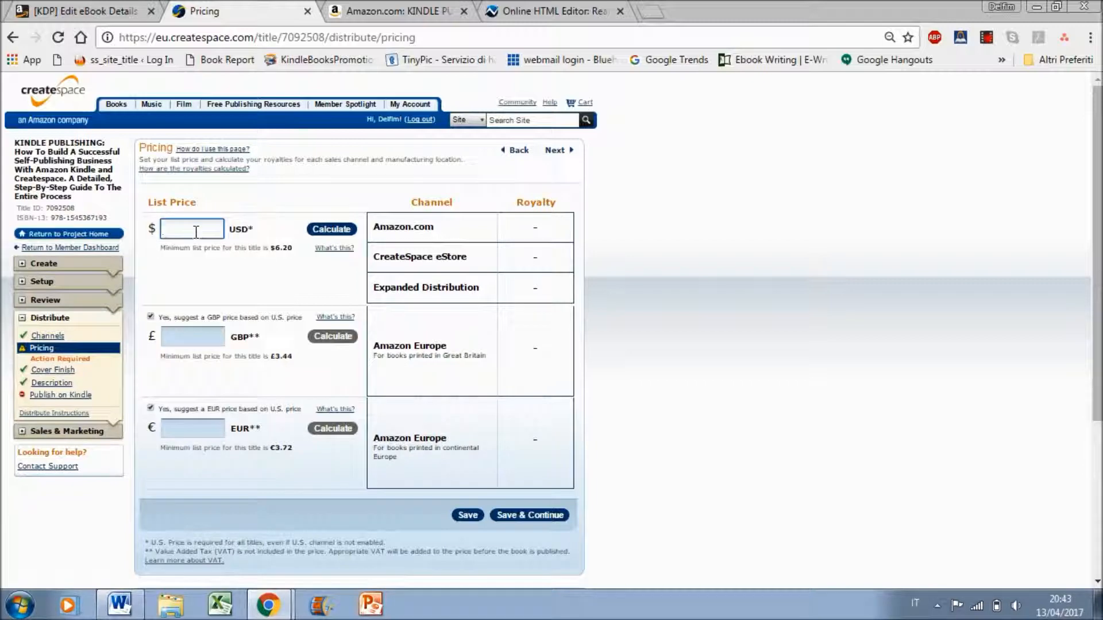
pyautogui.write('29')
pyautogui.press('BackSpace')
pyautogui.click(331, 229)
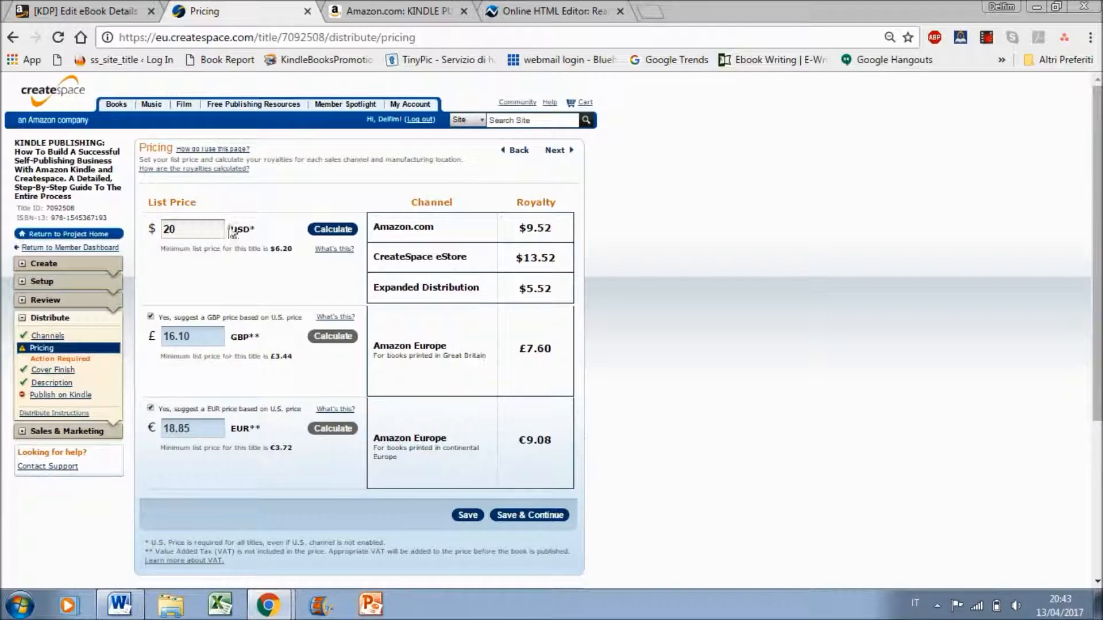
# Set the paperback's USD list price to 29.95 and recalculate the royalties
pyautogui.click(211, 228)
pyautogui.press('BackSpace')
pyautogui.write('9')
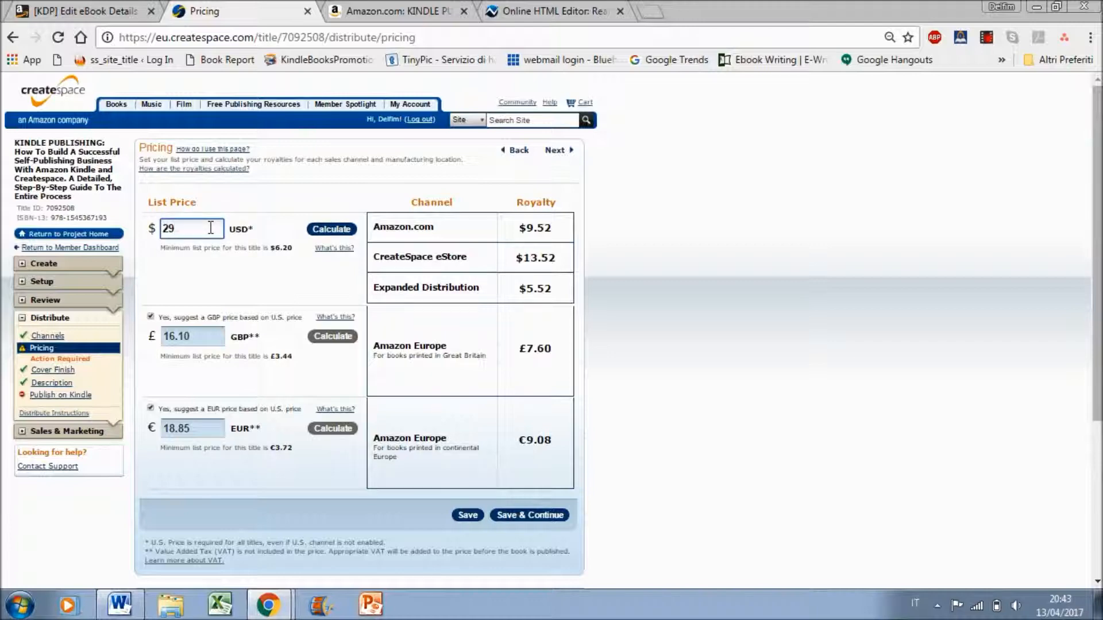
pyautogui.write('.95')
pyautogui.click(766, 215)
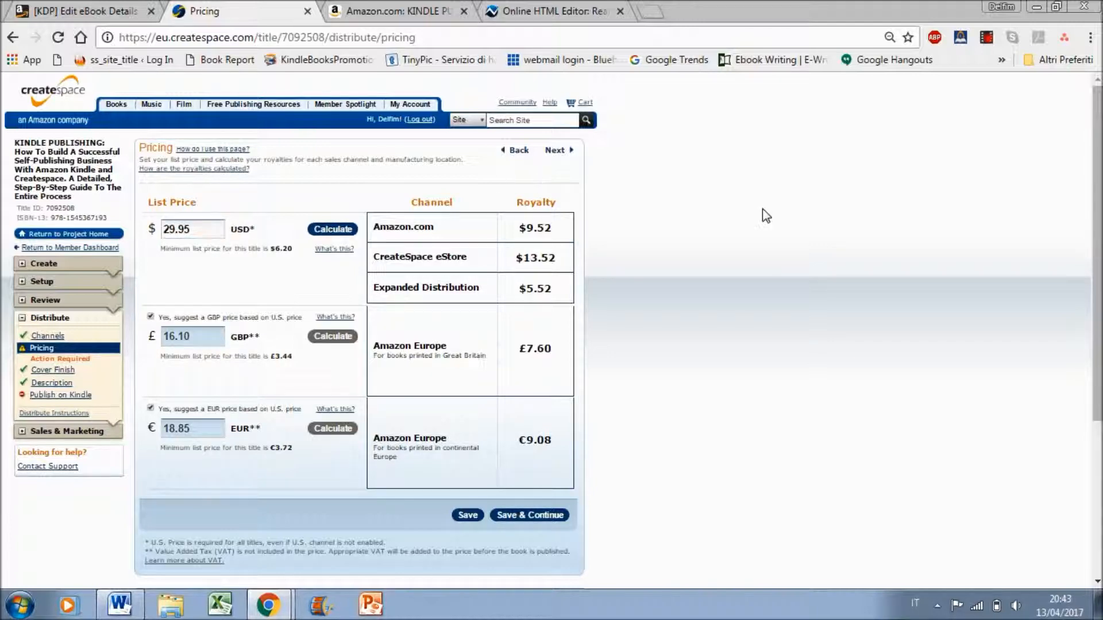
pyautogui.click(326, 229)
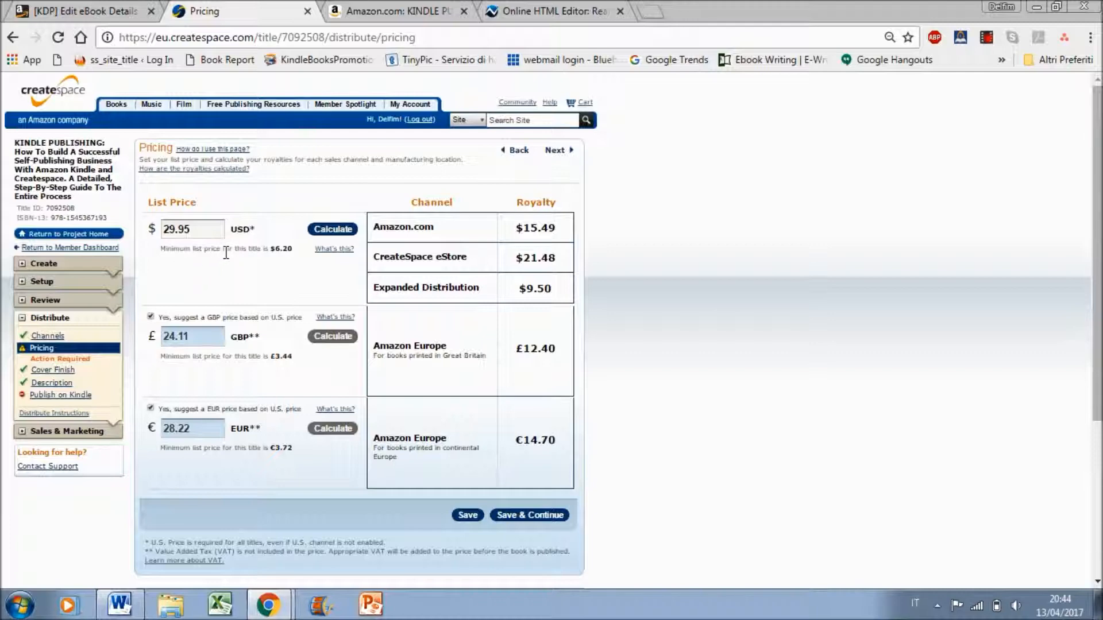
# Try the minimum USD list price of 6.20 and calculate its royalties
pyautogui.moveTo(223, 231); pyautogui.dragTo(152, 228)
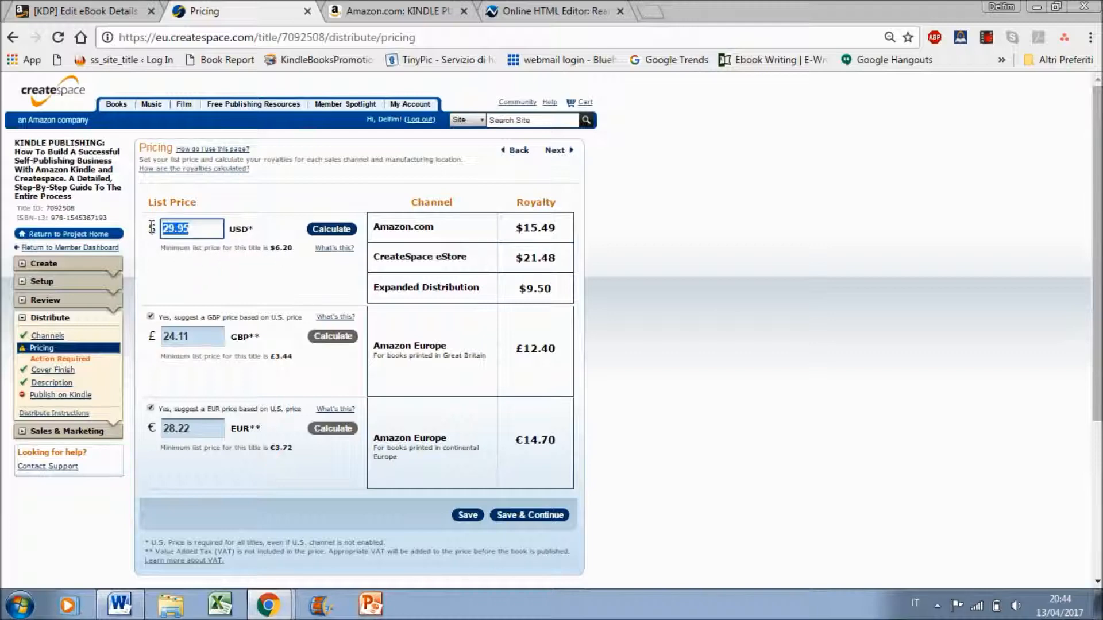
pyautogui.write('6.20')
pyautogui.click(339, 229)
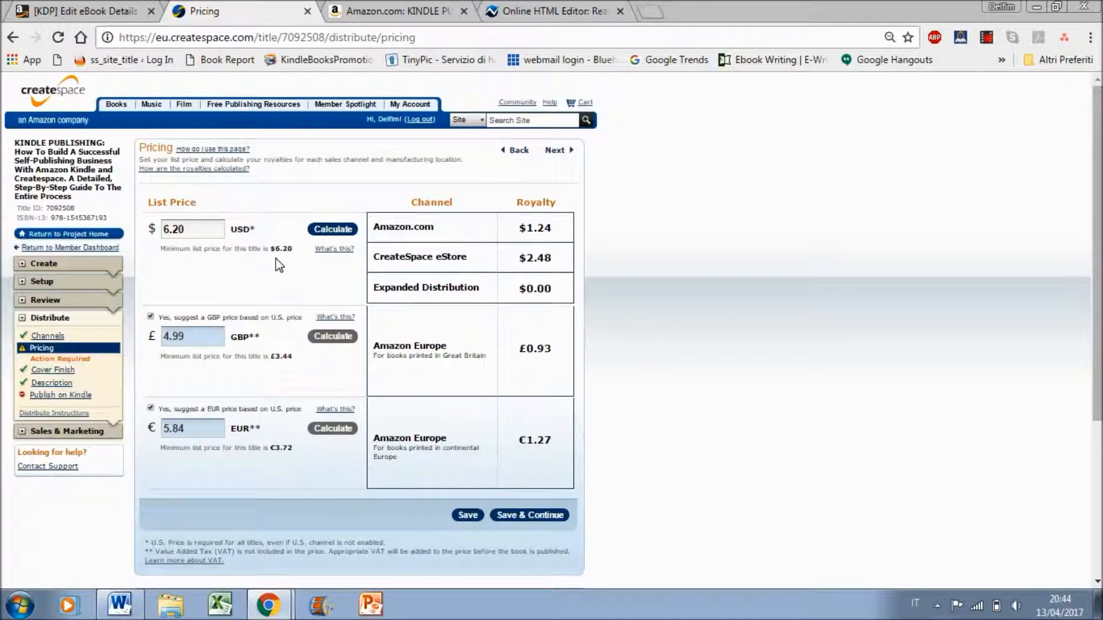
# Set the USD list price back to 29.95, recalculate the royalties, and save and continue to the cover finish
pyautogui.doubleClick(214, 232)
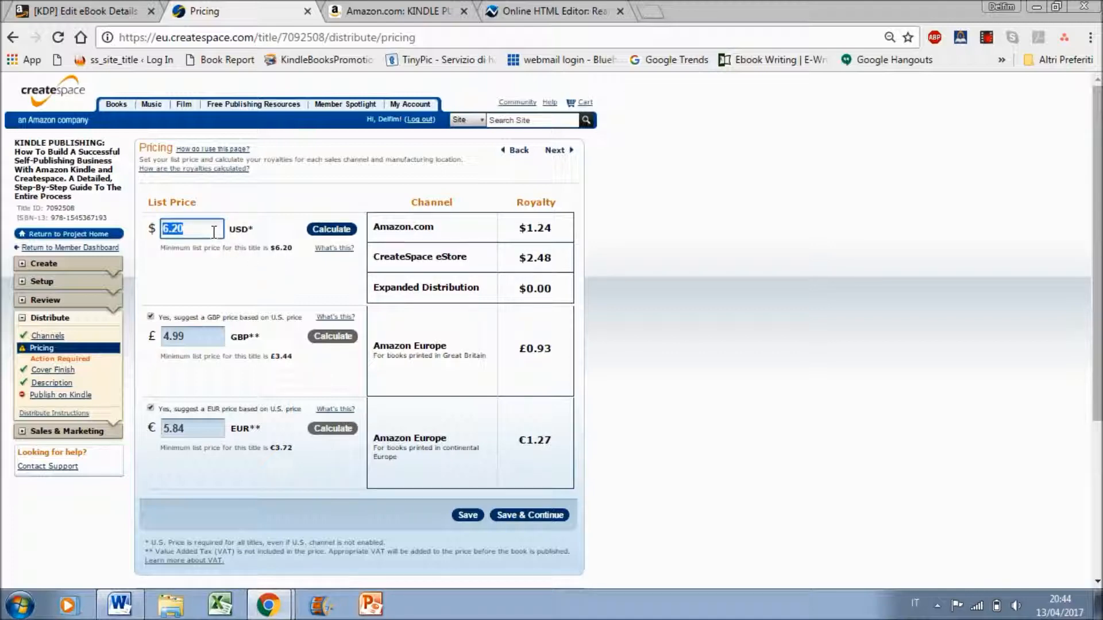
pyautogui.write('29.95')
pyautogui.click(315, 233)
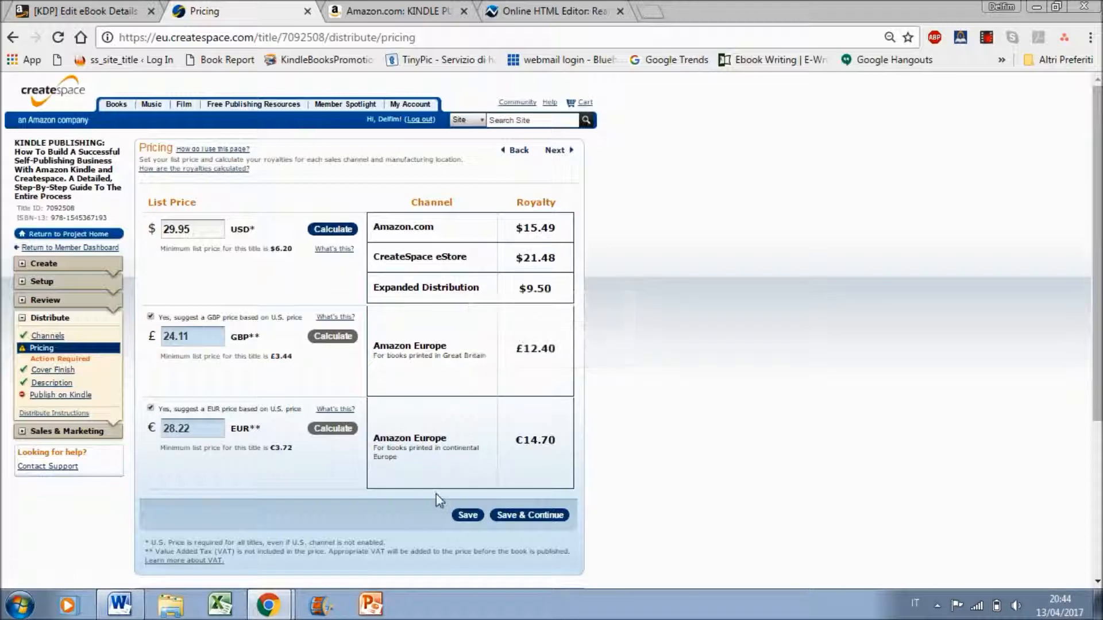
pyautogui.click(539, 516)
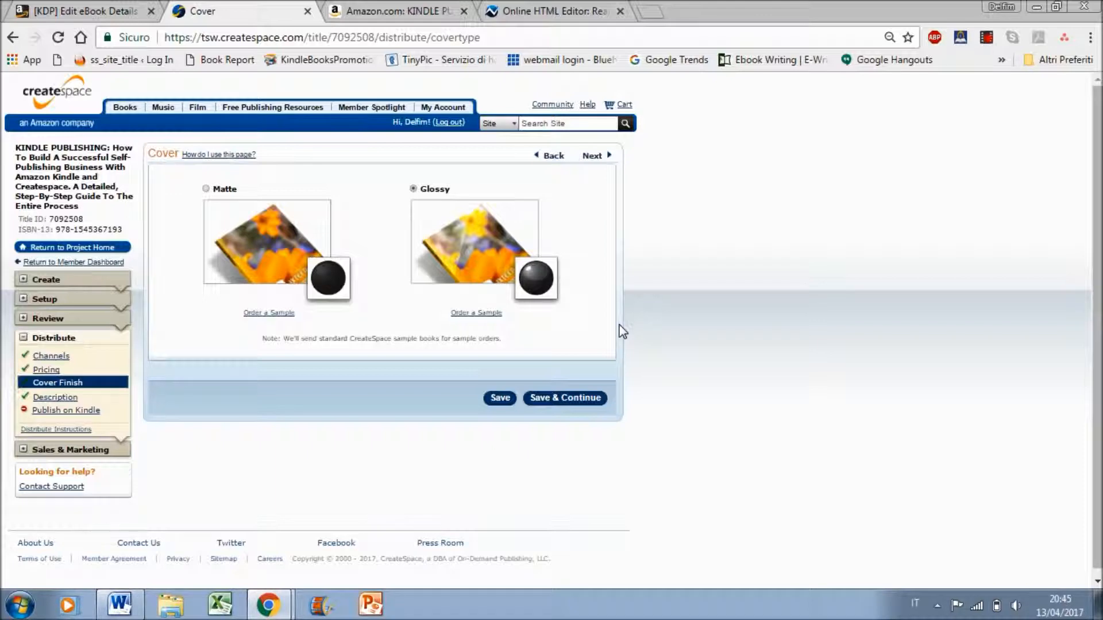
# Examine the book's Kindle edition page on Amazon and return to the paperback's cover finish settings
pyautogui.click(401, 10)
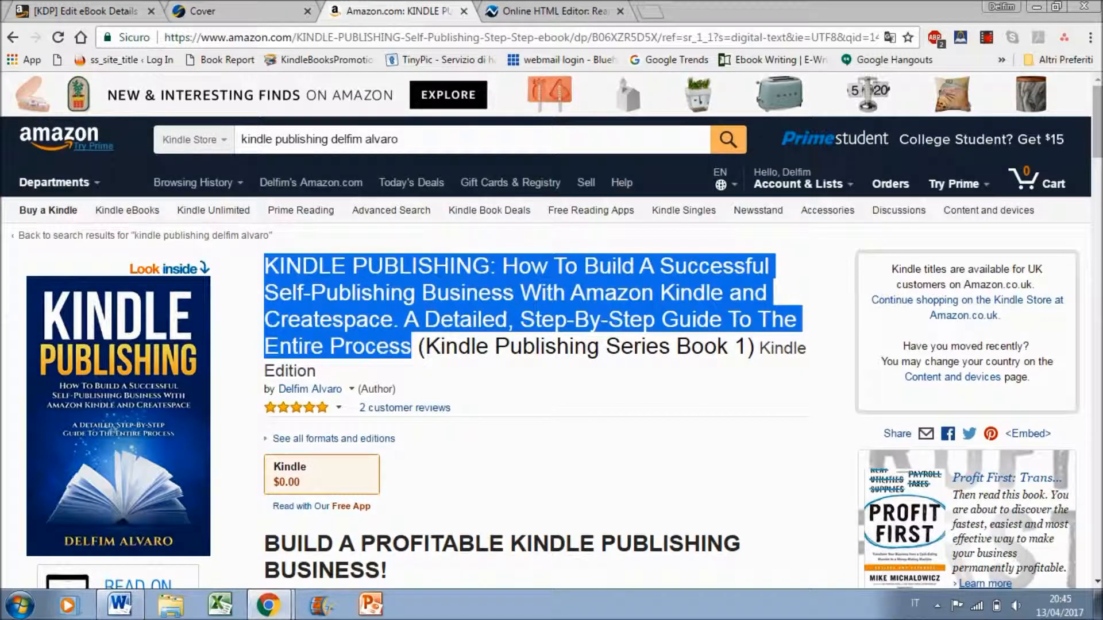
pyautogui.scroll(-8, 552, 331)
pyautogui.scroll(6, 551, 331)
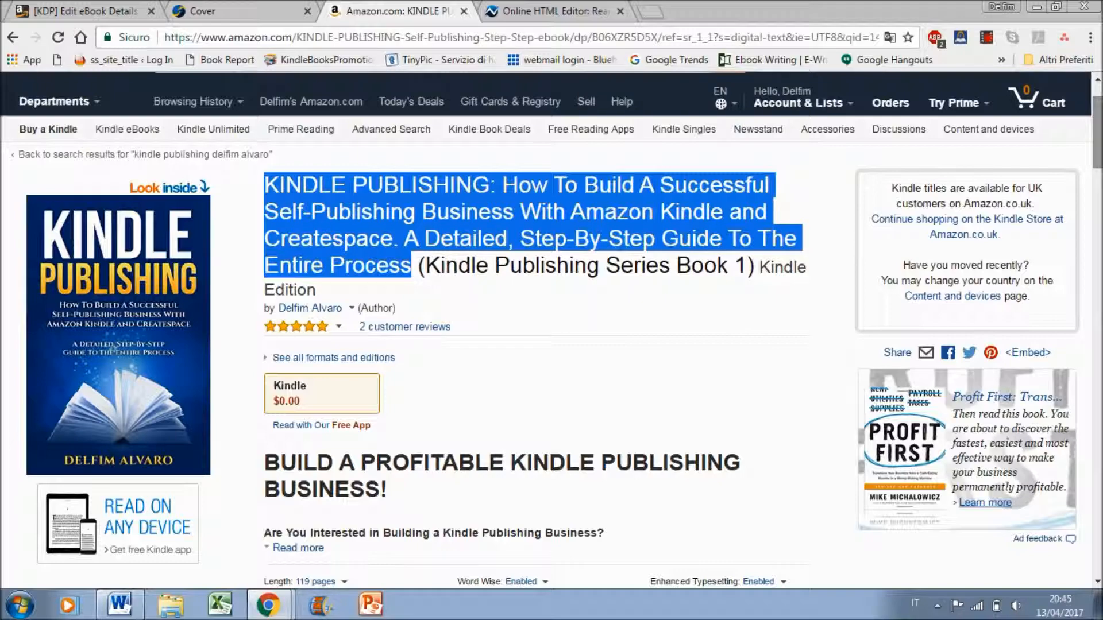
pyautogui.click(86, 10)
pyautogui.click(267, 8)
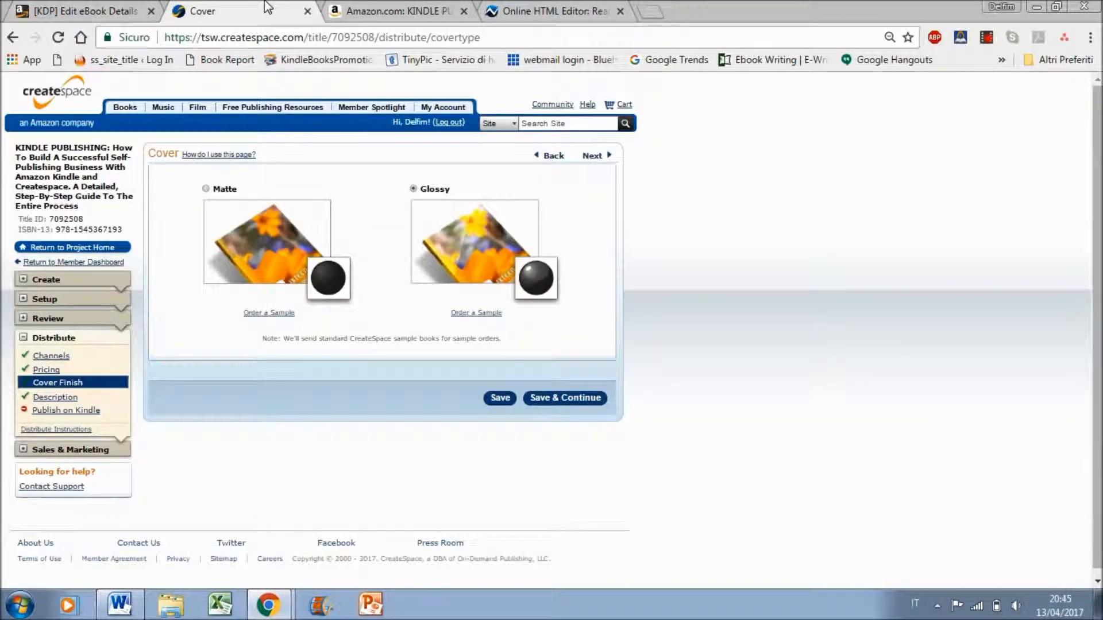
pyautogui.click(987, 37)
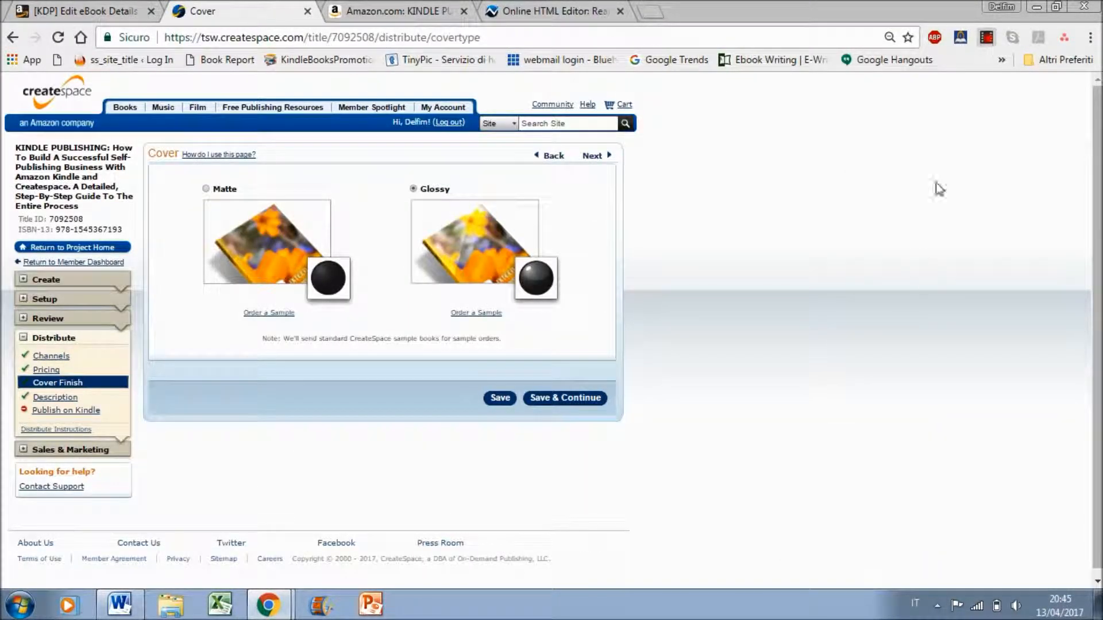